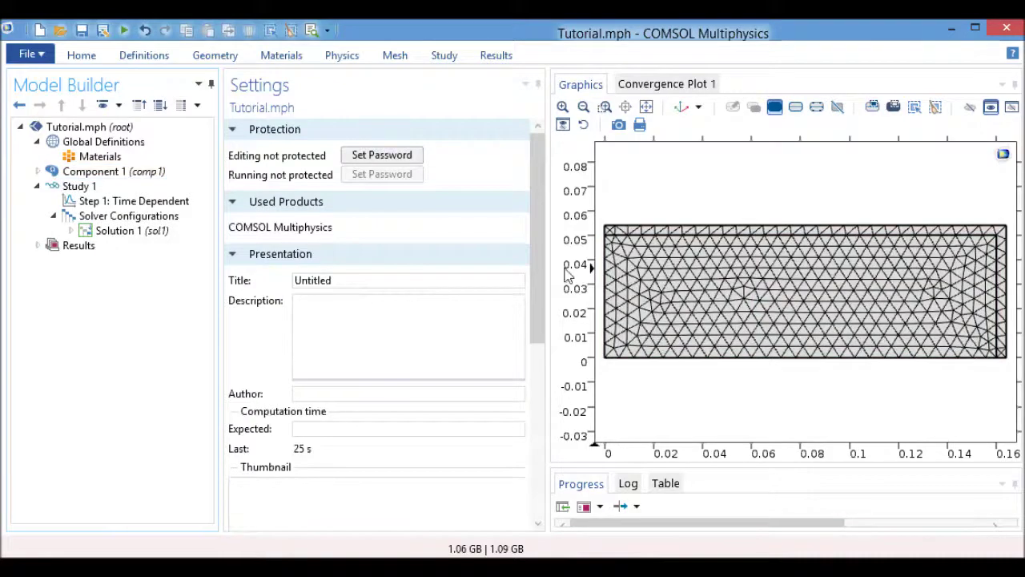
Step: Set the Time Dependent study step's times to range(0,1,600) with minutes (min) as the time unit
{"action": "left_click", "coordinate": [91, 186]}
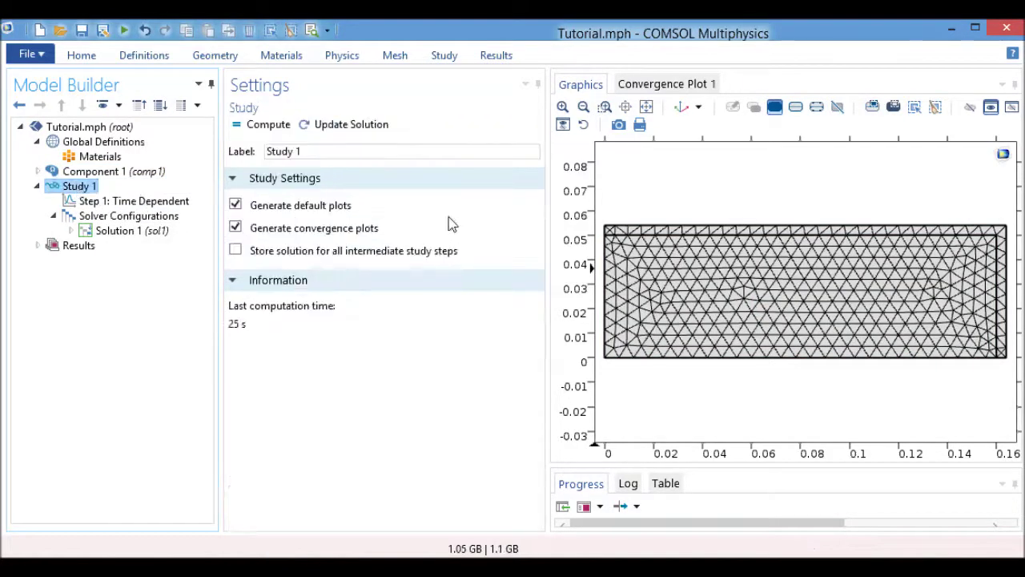
{"action": "left_click", "coordinate": [170, 201]}
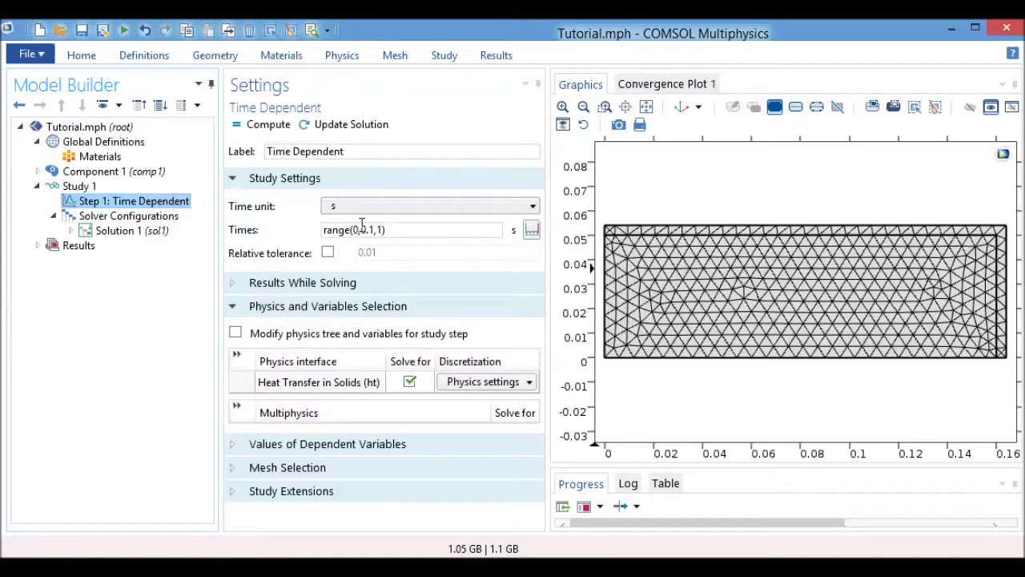
{"action": "left_click", "coordinate": [407, 232]}
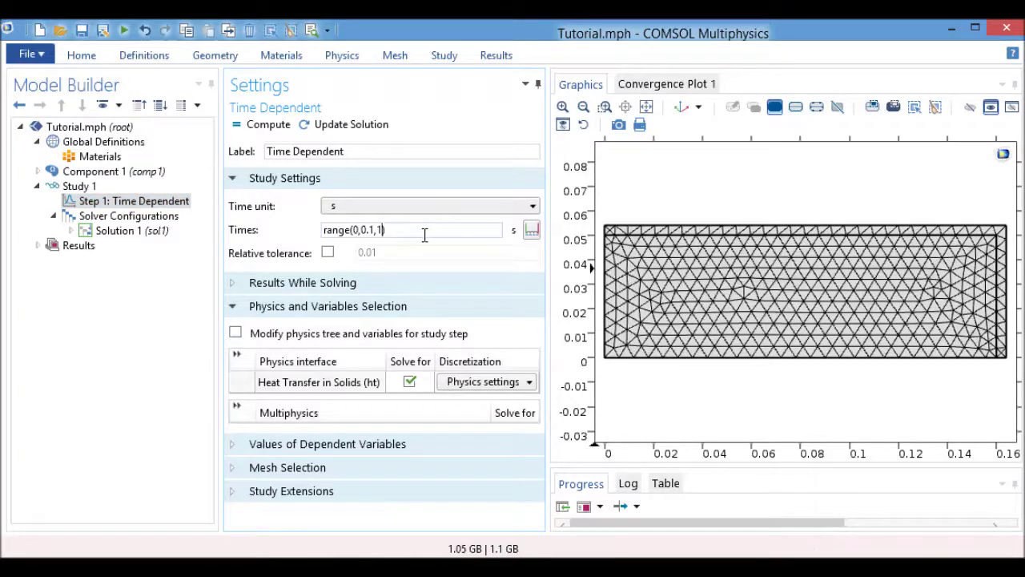
{"action": "type", "text": "1"}
{"action": "type", "text": "600"}
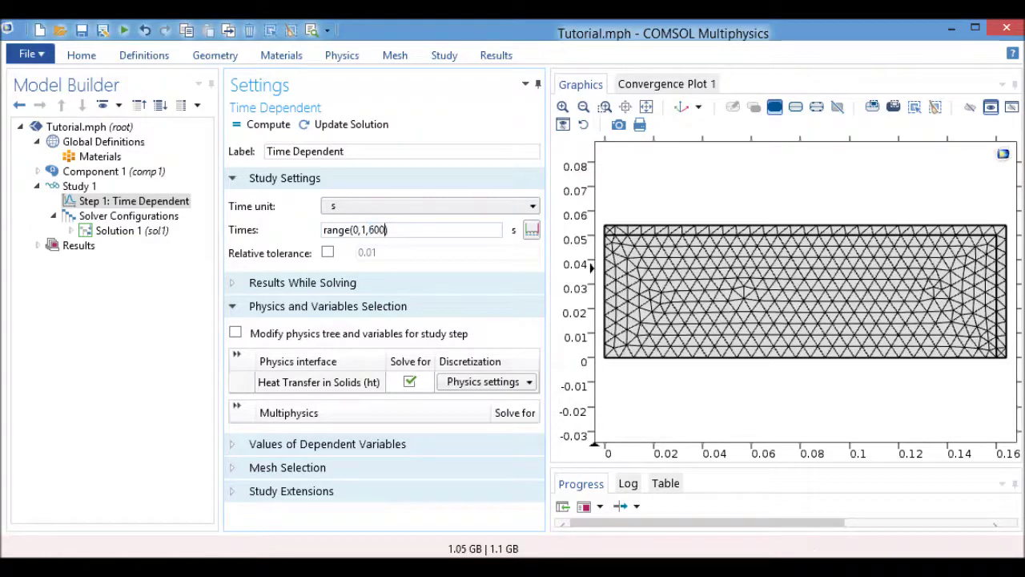
{"action": "left_click", "coordinate": [389, 206]}
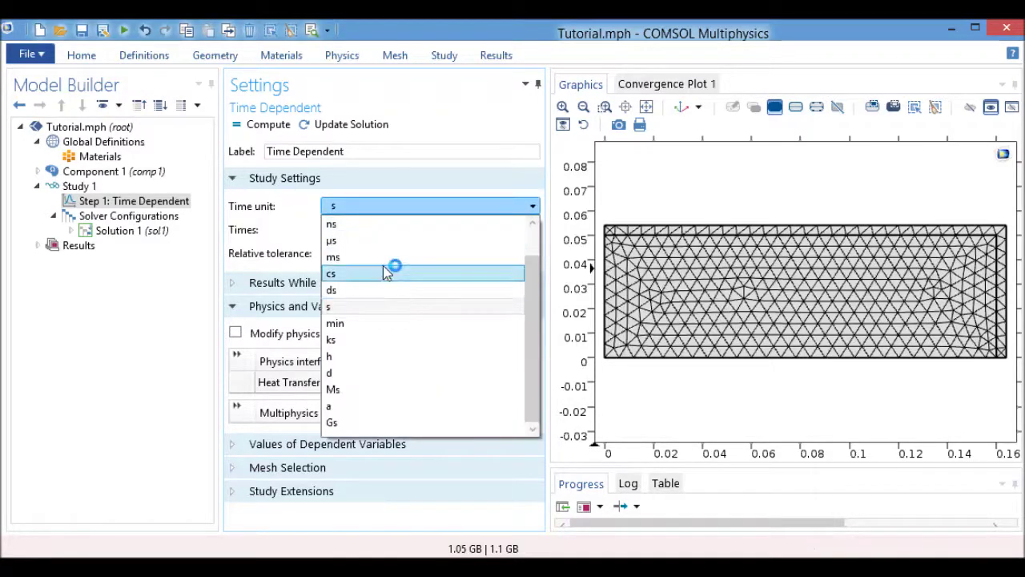
{"action": "left_click", "coordinate": [384, 322]}
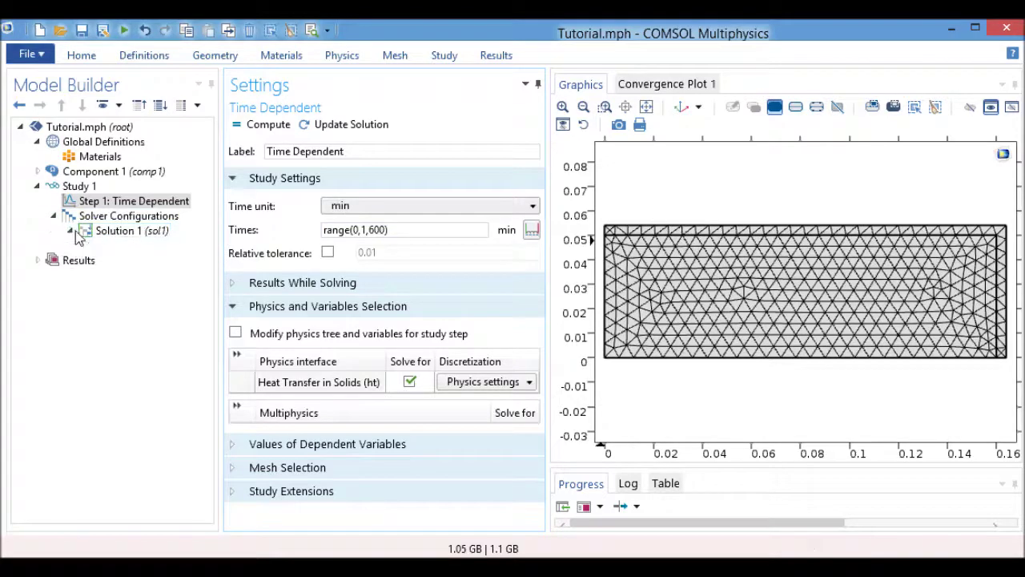
Step: Expand Solution 1 and Time-Dependent Solver 1 and show the default solver for Study 1's solver configurations
{"action": "left_click", "coordinate": [71, 231]}
{"action": "left_click", "coordinate": [126, 275]}
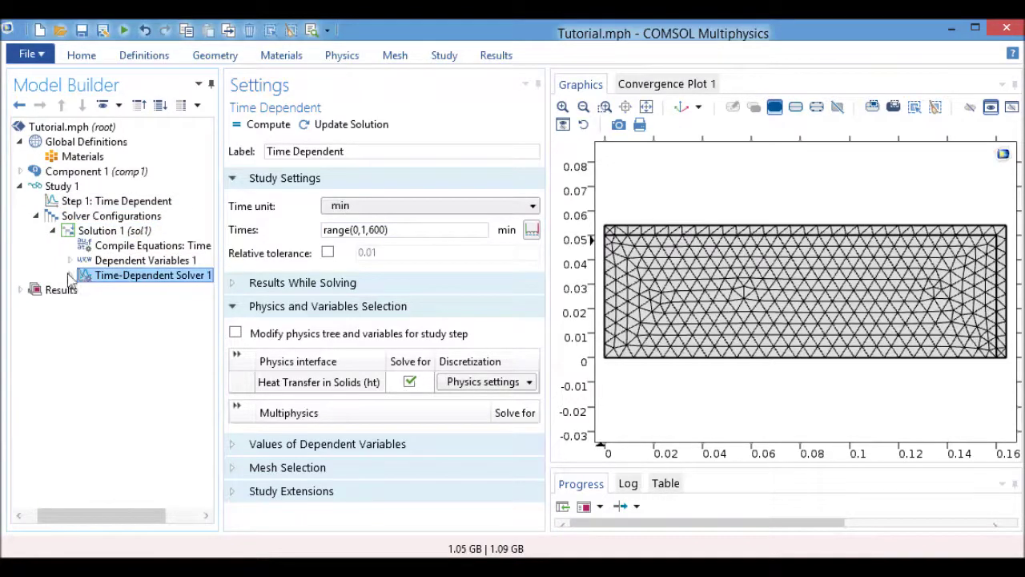
{"action": "left_click", "coordinate": [69, 276]}
{"action": "right_click", "coordinate": [83, 217]}
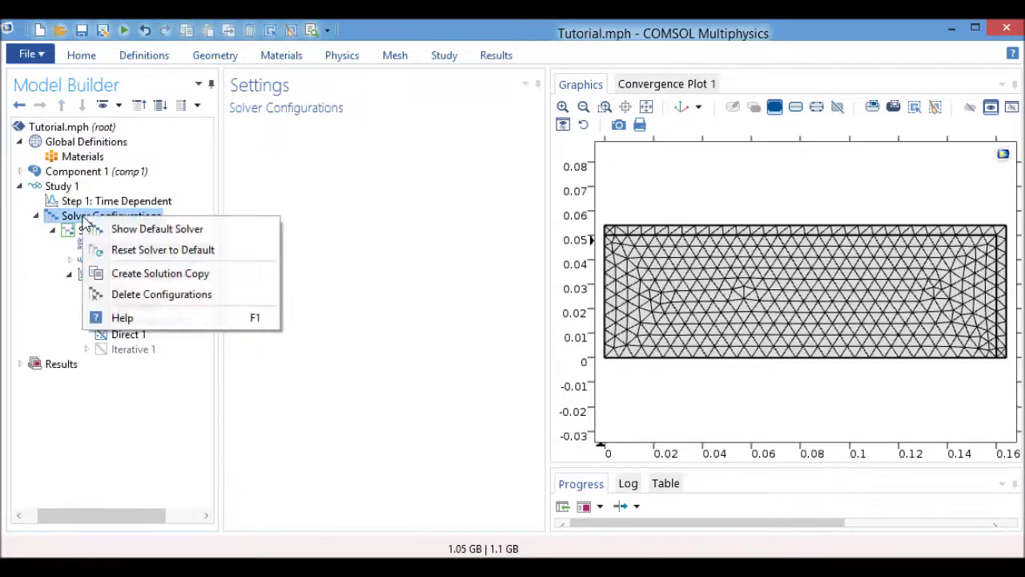
{"action": "left_click", "coordinate": [201, 230]}
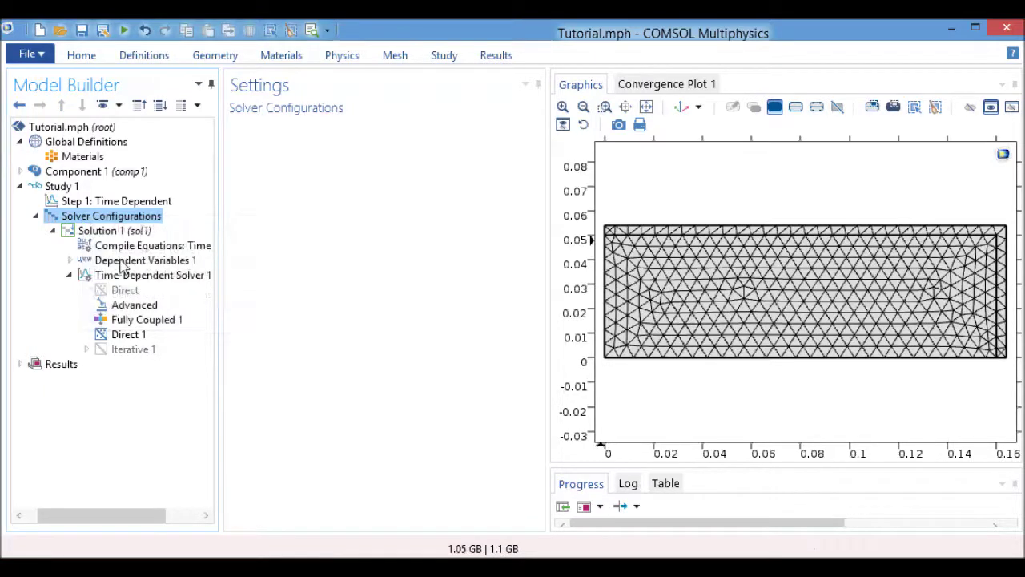
Step: Limit the maximum step in Time-Dependent Solver 1's time stepping to 0.1 min and compute the time-dependent study
{"action": "left_click", "coordinate": [154, 276]}
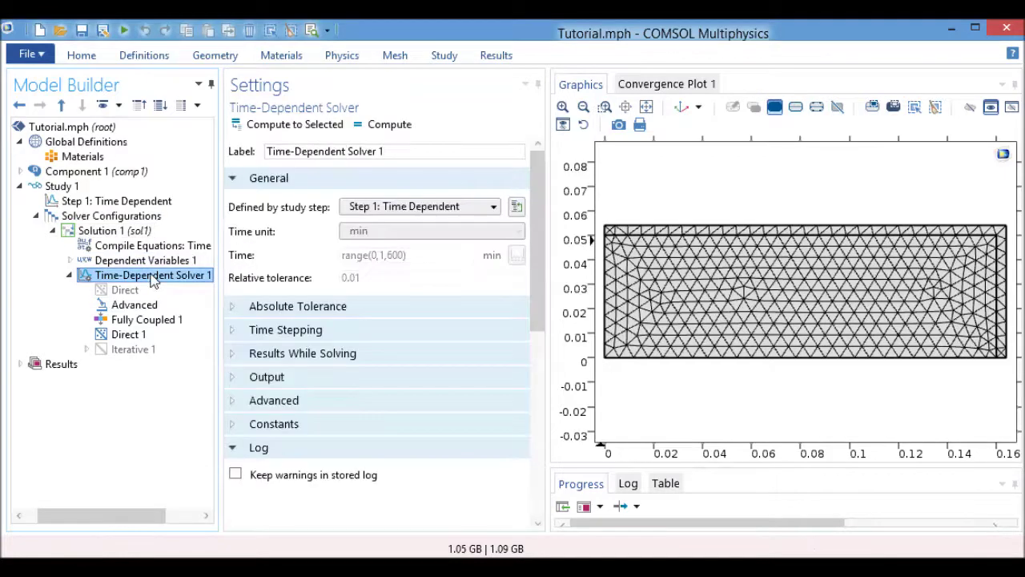
{"action": "left_click", "coordinate": [253, 336]}
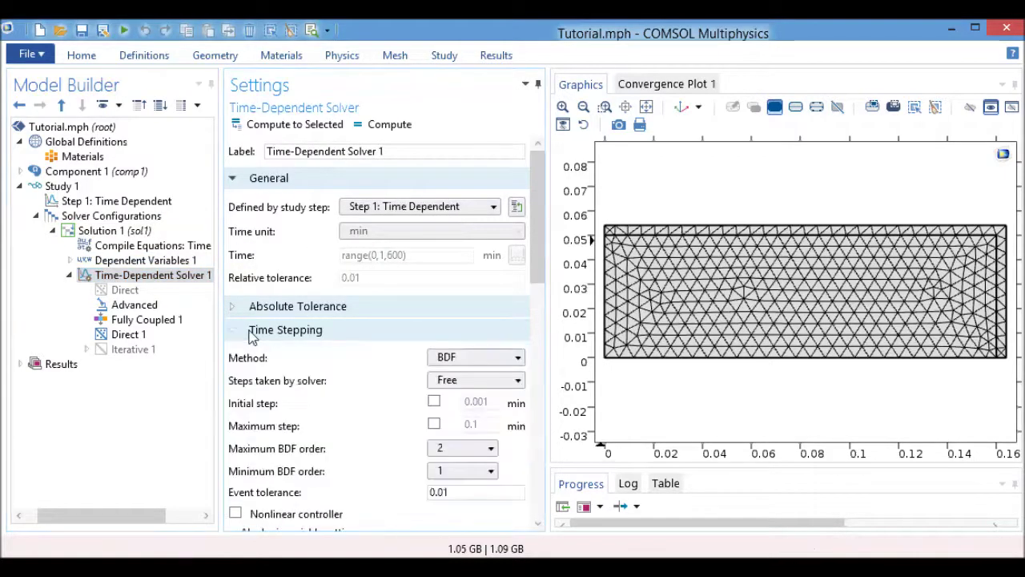
{"action": "scroll", "coordinate": [416, 329], "scroll_direction": "down", "scroll_amount": 3}
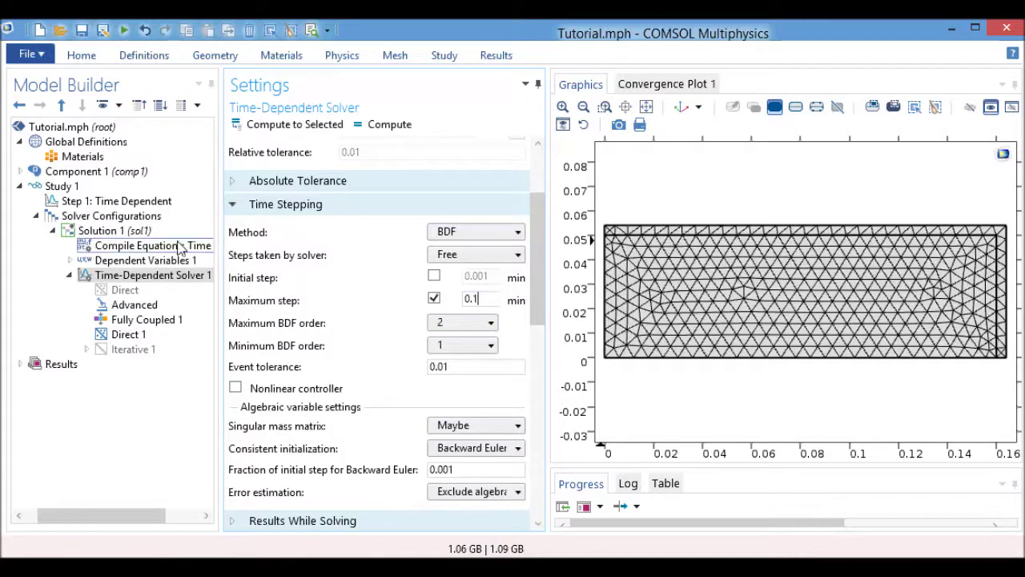
{"action": "left_click", "coordinate": [102, 203]}
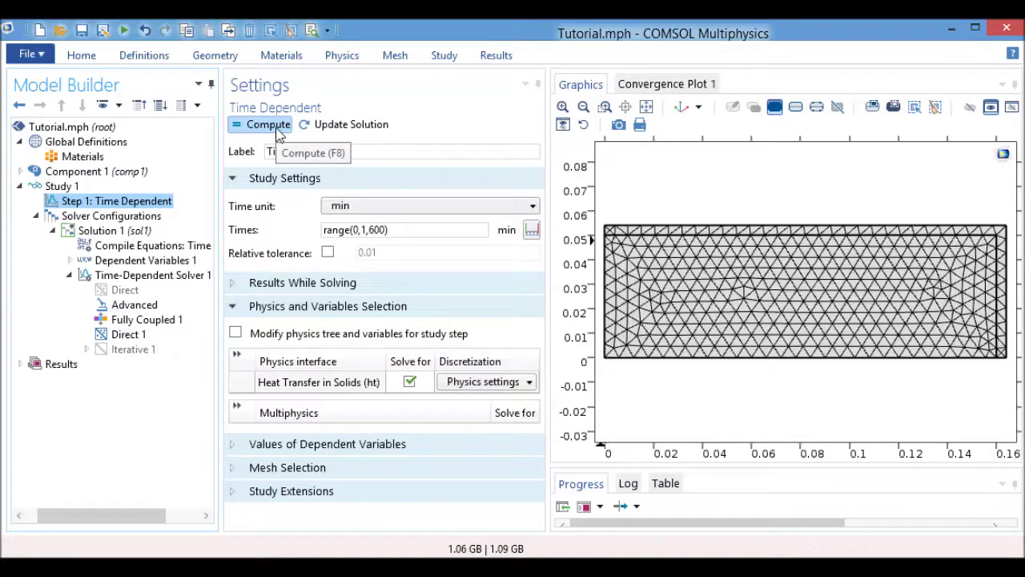
{"action": "left_click", "coordinate": [277, 131]}
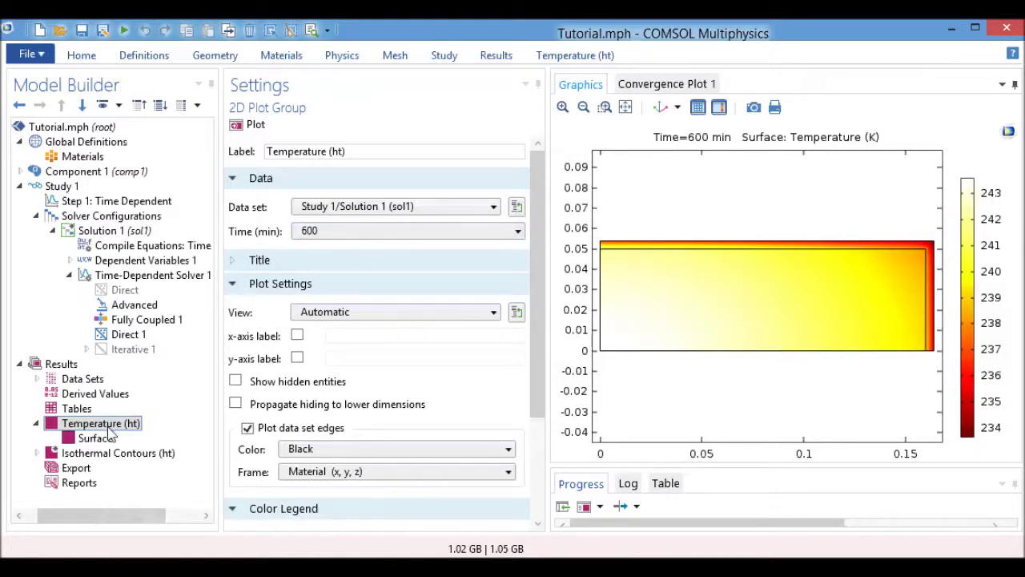
Step: Plot the Temperature (ht) surface results at 60 min
{"action": "left_click", "coordinate": [309, 231]}
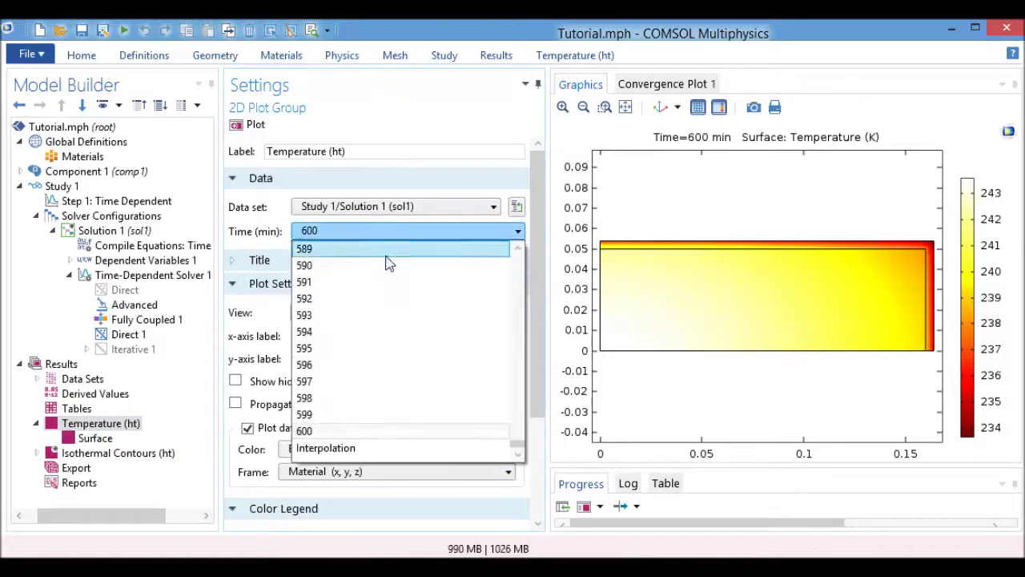
{"action": "left_click", "coordinate": [383, 253]}
{"action": "left_click", "coordinate": [392, 231]}
{"action": "scroll", "coordinate": [401, 240], "scroll_direction": "up", "scroll_amount": 8}
{"action": "scroll", "coordinate": [401, 240], "scroll_direction": "up", "scroll_amount": 15}
{"action": "left_click_drag", "start_coordinate": [517, 422], "coordinate": [514, 262]}
{"action": "scroll", "coordinate": [401, 312], "scroll_direction": "down", "scroll_amount": 14}
{"action": "scroll", "coordinate": [401, 327], "scroll_direction": "up", "scroll_amount": 2}
{"action": "scroll", "coordinate": [401, 327], "scroll_direction": "down", "scroll_amount": 1}
{"action": "scroll", "coordinate": [400, 327], "scroll_direction": "down", "scroll_amount": 5}
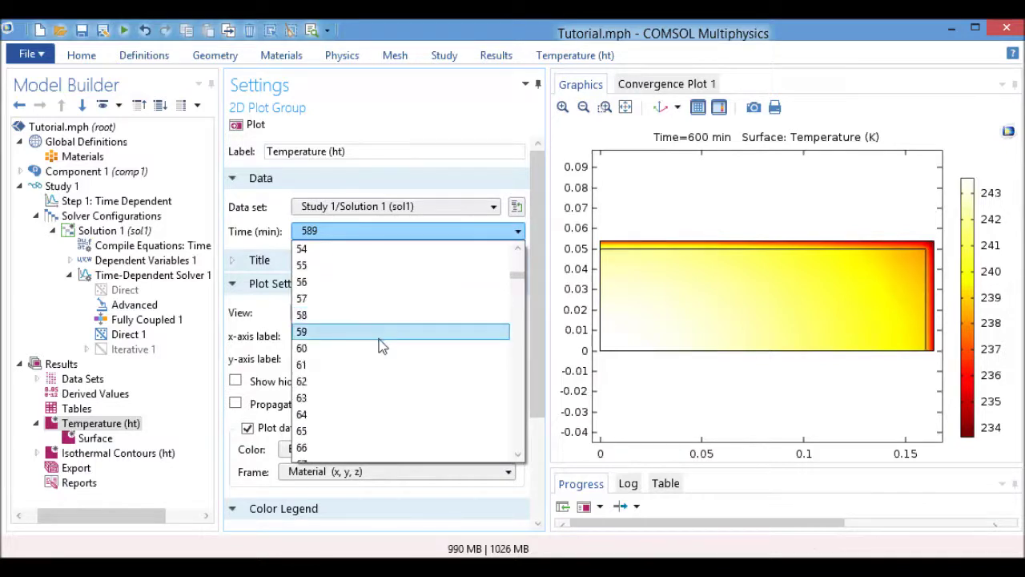
{"action": "left_click", "coordinate": [380, 343]}
{"action": "left_click", "coordinate": [247, 125]}
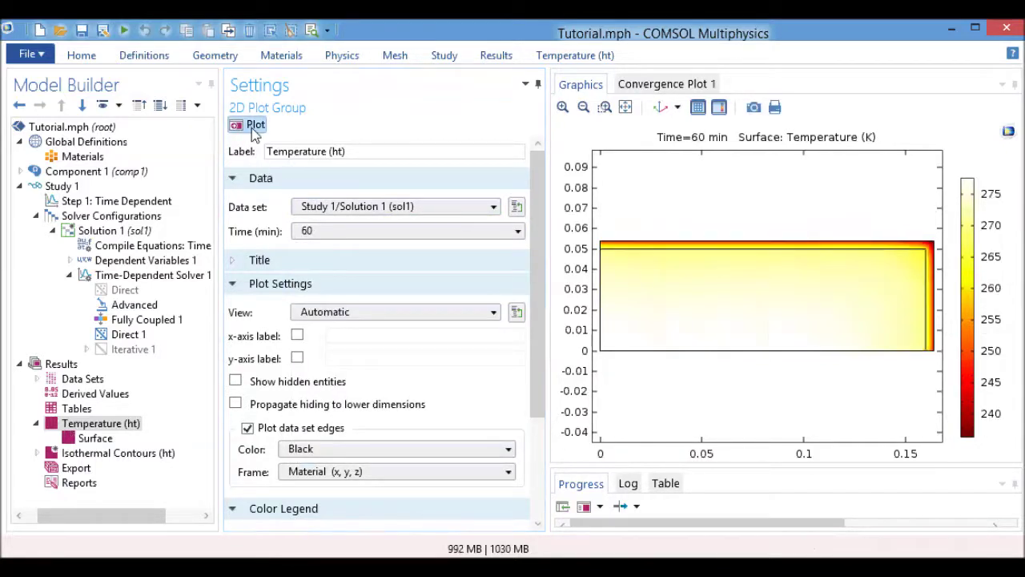
Step: Plot the Temperature (ht) surface results at 400 min
{"action": "left_click", "coordinate": [339, 231]}
{"action": "left_click_drag", "start_coordinate": [516, 286], "coordinate": [515, 376]}
{"action": "scroll", "coordinate": [406, 403], "scroll_direction": "down", "scroll_amount": 3}
{"action": "scroll", "coordinate": [406, 403], "scroll_direction": "down", "scroll_amount": 3}
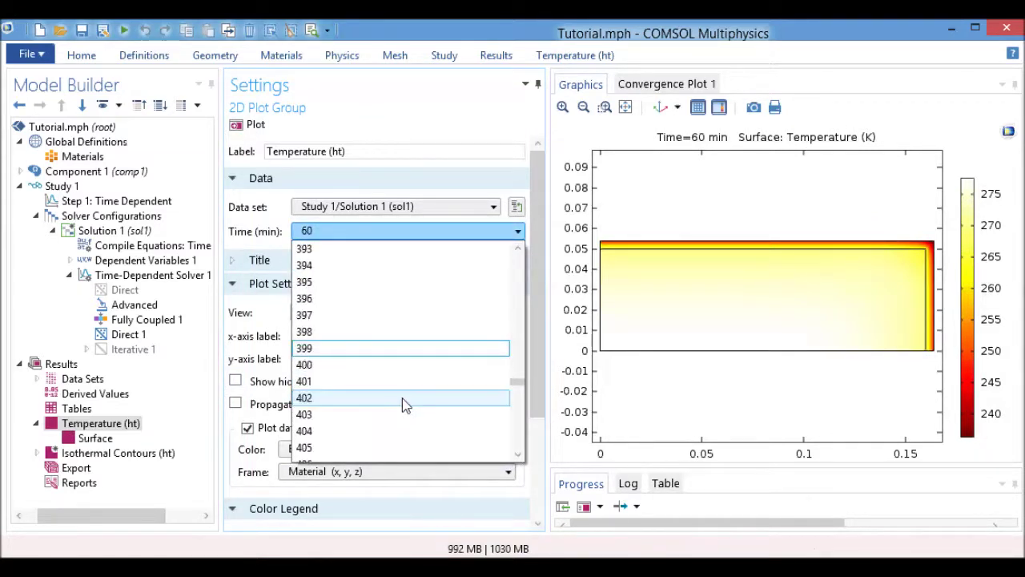
{"action": "left_click", "coordinate": [387, 368]}
{"action": "left_click", "coordinate": [252, 125]}
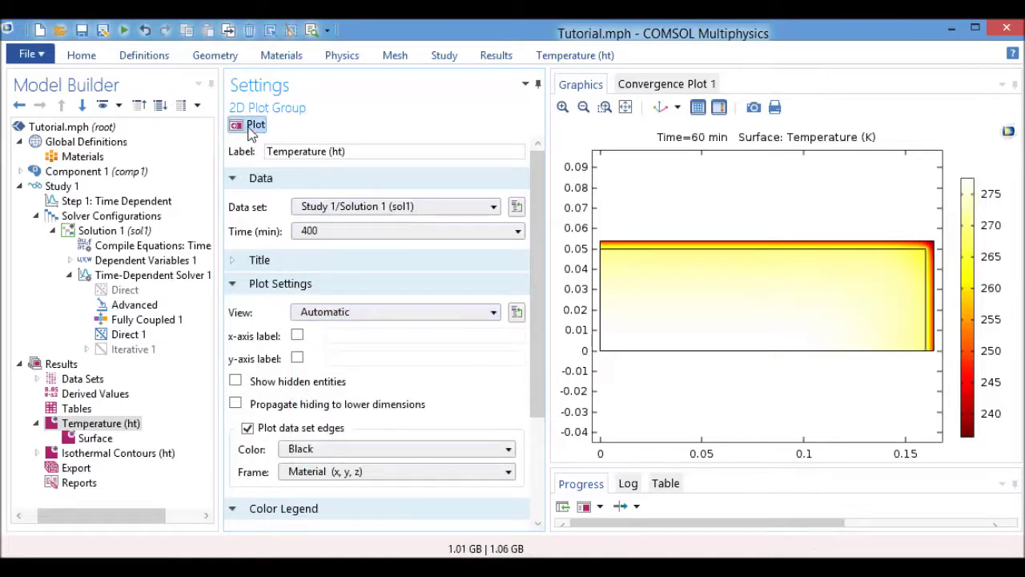
Step: Plot the Temperature (ht) surface results at 600 min
{"action": "left_click", "coordinate": [491, 231]}
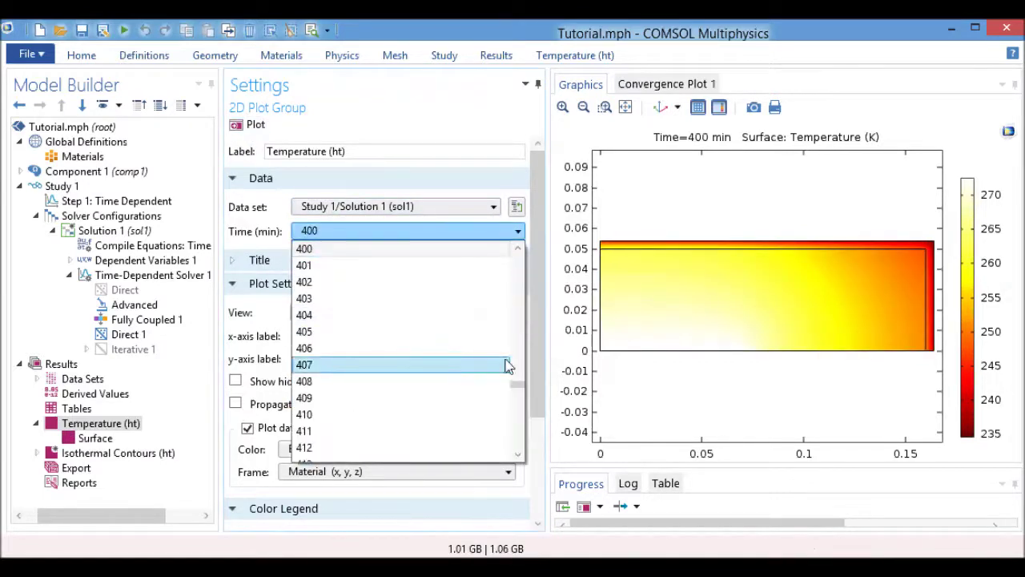
{"action": "left_click_drag", "start_coordinate": [517, 384], "coordinate": [517, 436]}
{"action": "left_click", "coordinate": [415, 437]}
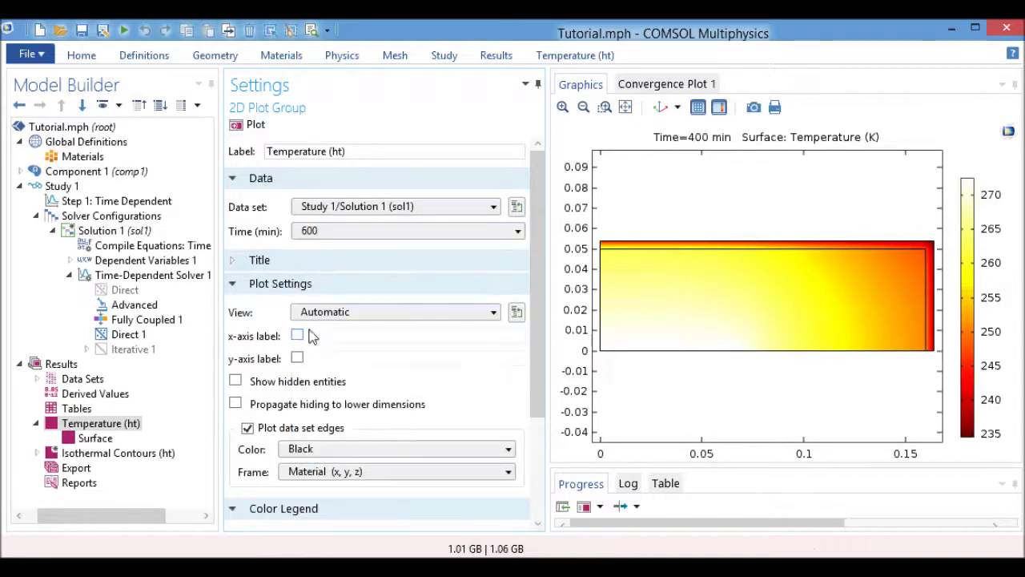
{"action": "left_click", "coordinate": [253, 125]}
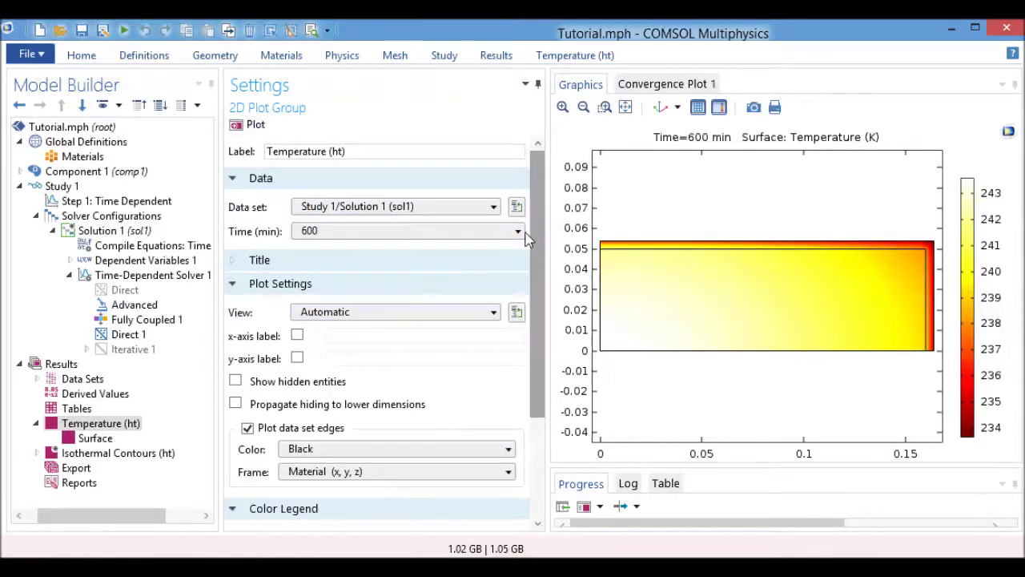
Step: Enable the manual color and data ranges for the Temperature surface plot, set both from 233 to 279, and replot
{"action": "left_click_drag", "start_coordinate": [542, 231], "coordinate": [544, 333]}
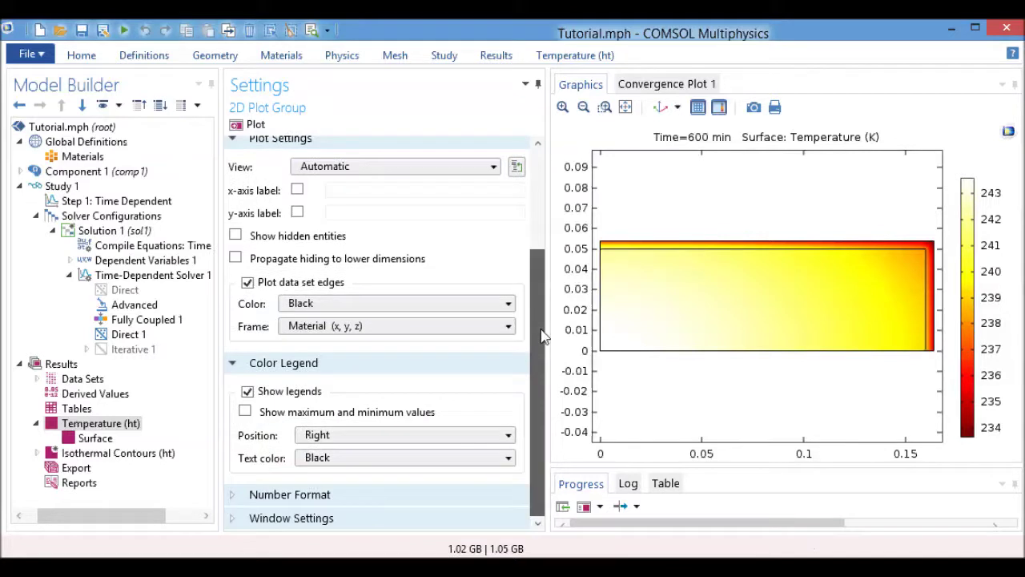
{"action": "left_click", "coordinate": [104, 439]}
{"action": "scroll", "coordinate": [440, 279], "scroll_direction": "down", "scroll_amount": 3}
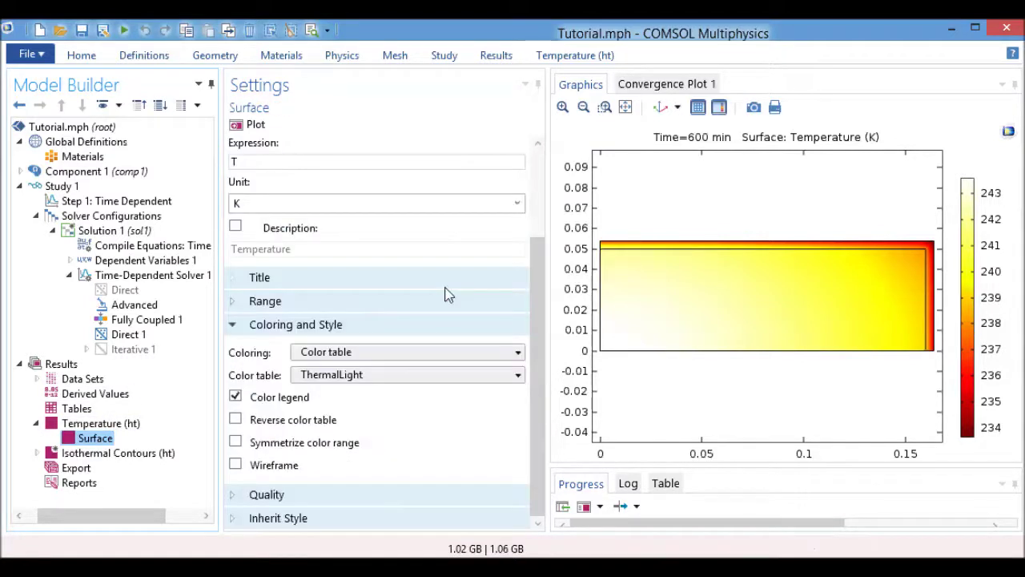
{"action": "left_click", "coordinate": [302, 301]}
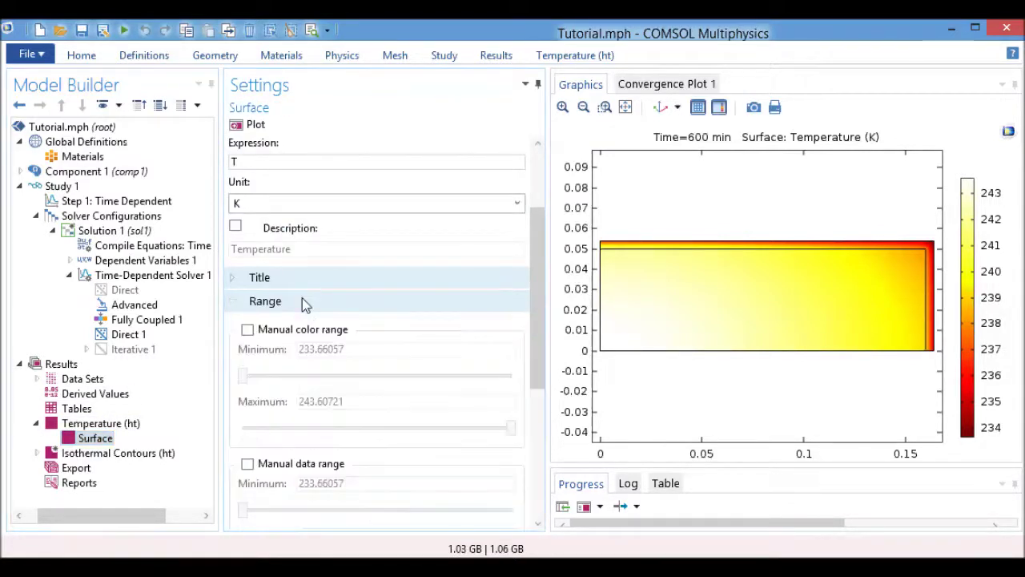
{"action": "scroll", "coordinate": [351, 321], "scroll_direction": "down", "scroll_amount": 3}
{"action": "scroll", "coordinate": [345, 315], "scroll_direction": "up", "scroll_amount": 1}
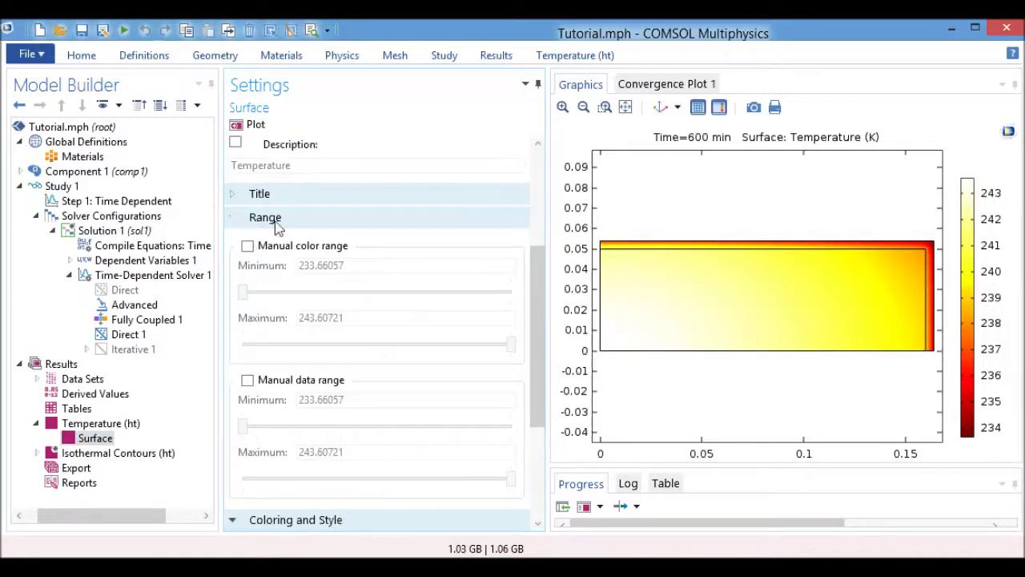
{"action": "left_click", "coordinate": [285, 246]}
{"action": "left_click_drag", "start_coordinate": [395, 264], "coordinate": [248, 267]}
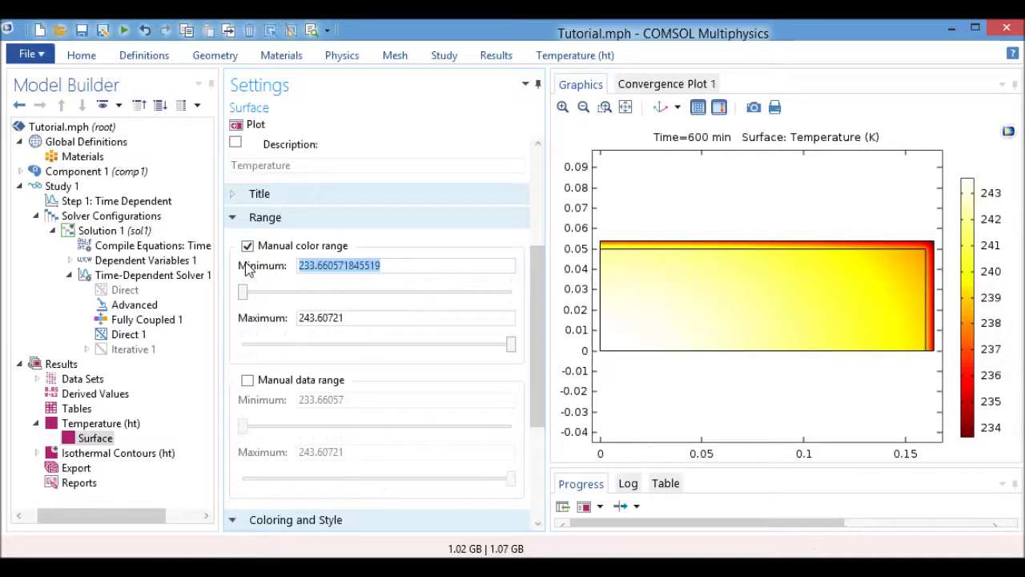
{"action": "type", "text": "2"}
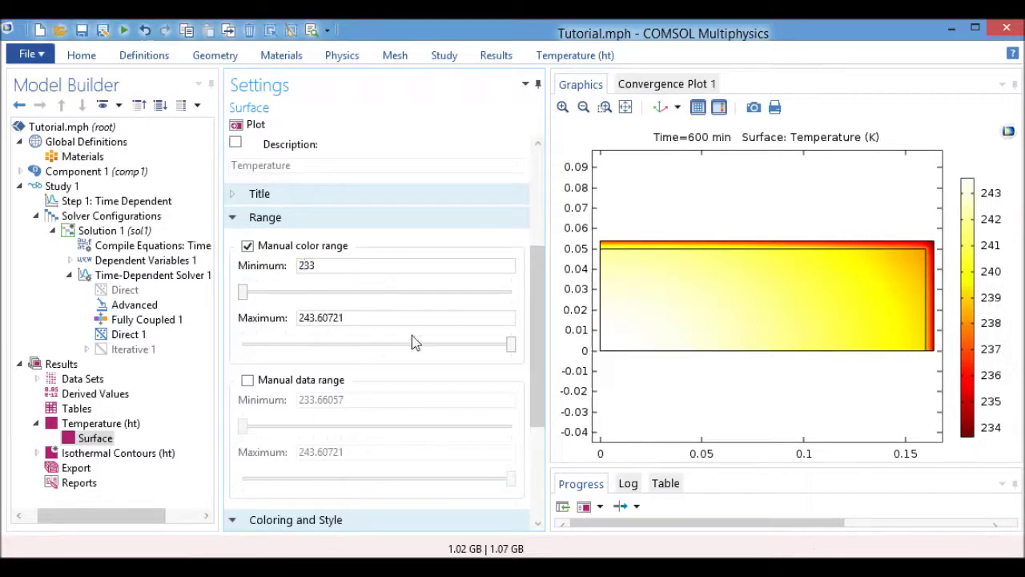
{"action": "type", "text": "33"}
{"action": "key", "text": "Tab"}
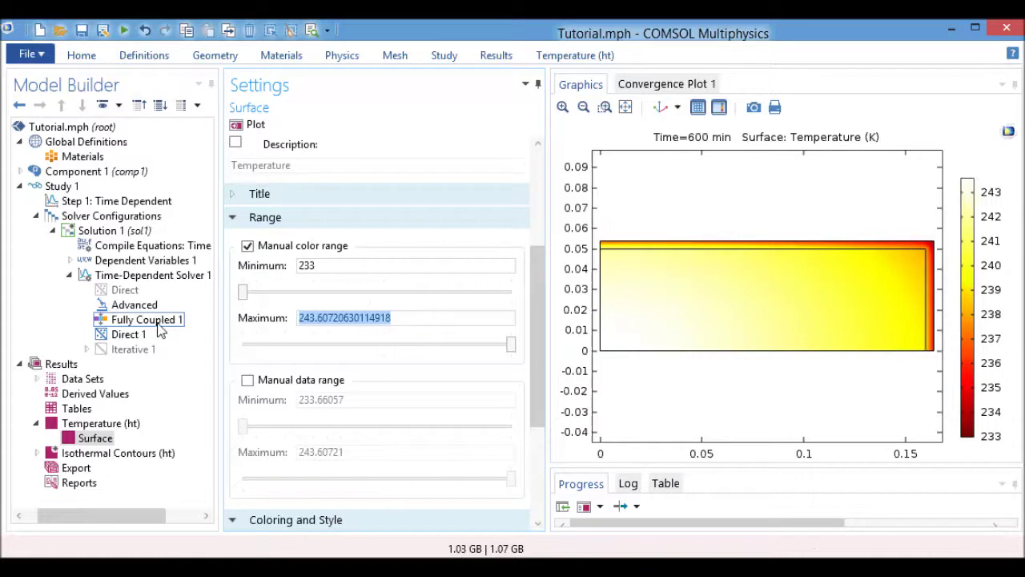
{"action": "type", "text": "27"}
{"action": "left_click", "coordinate": [255, 125]}
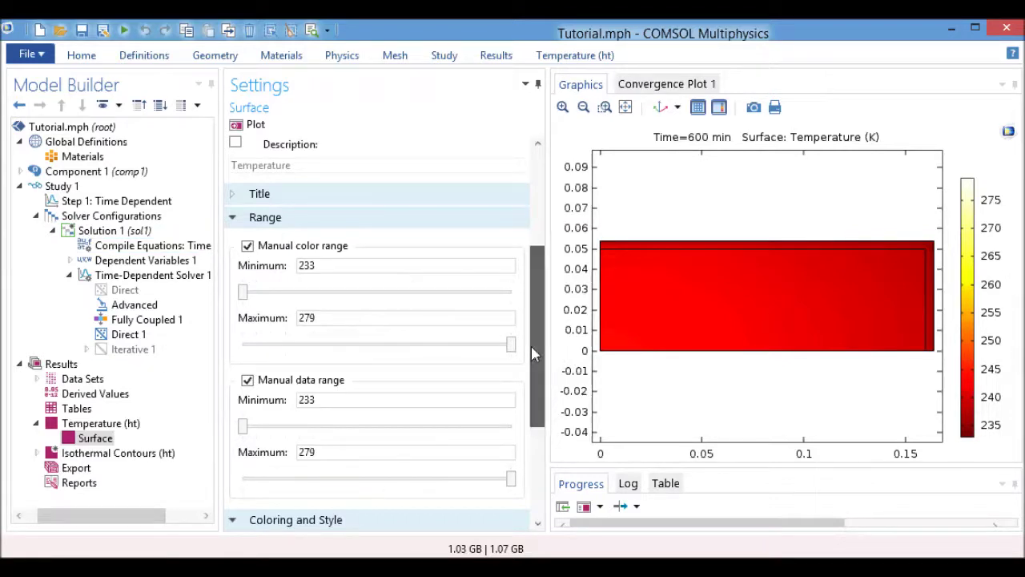
Step: Change the Temperature surface plot's color table to Rainbow and replot it
{"action": "left_click_drag", "start_coordinate": [531, 344], "coordinate": [531, 447]}
{"action": "left_click", "coordinate": [475, 374]}
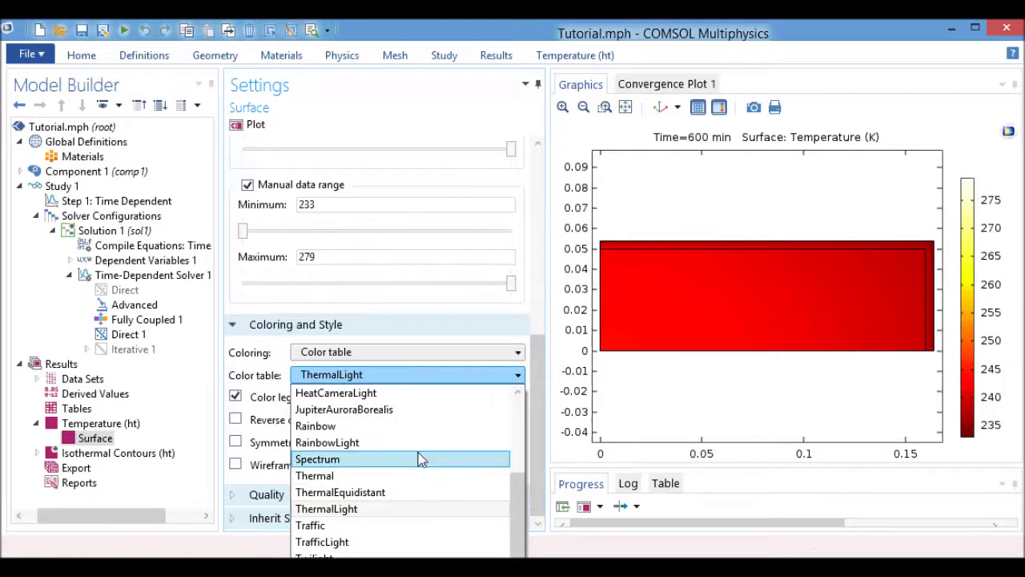
{"action": "left_click", "coordinate": [410, 427]}
{"action": "left_click", "coordinate": [253, 126]}
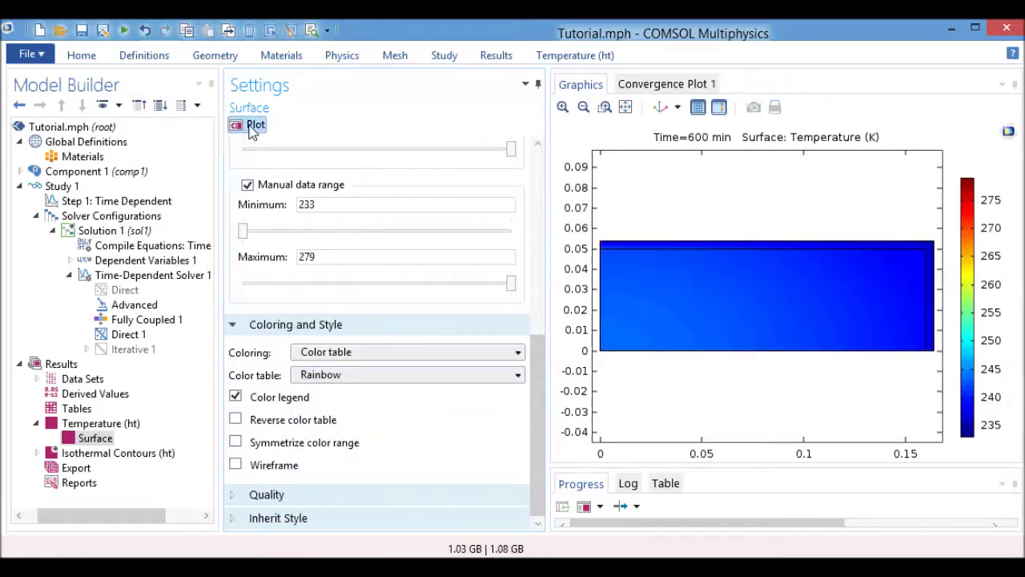
Step: Plot the Temperature (ht) surface results at 0 min
{"action": "left_click_drag", "start_coordinate": [543, 378], "coordinate": [537, 157]}
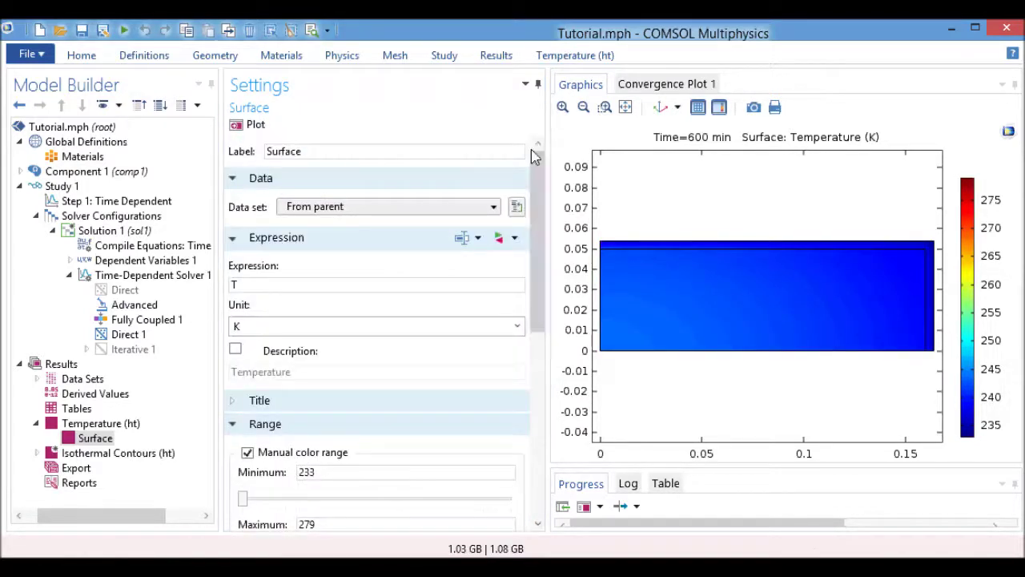
{"action": "left_click", "coordinate": [101, 423]}
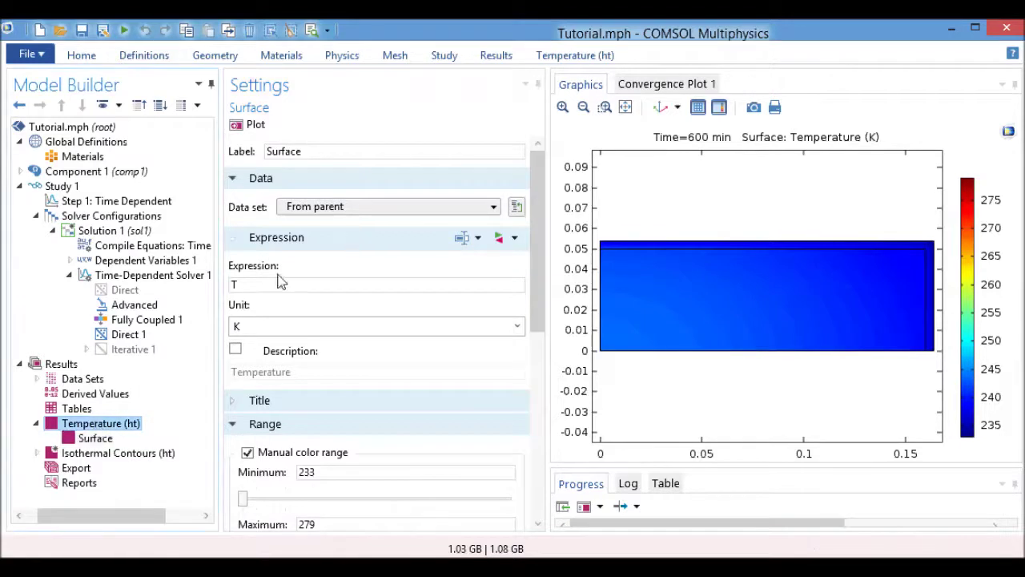
{"action": "left_click", "coordinate": [356, 232]}
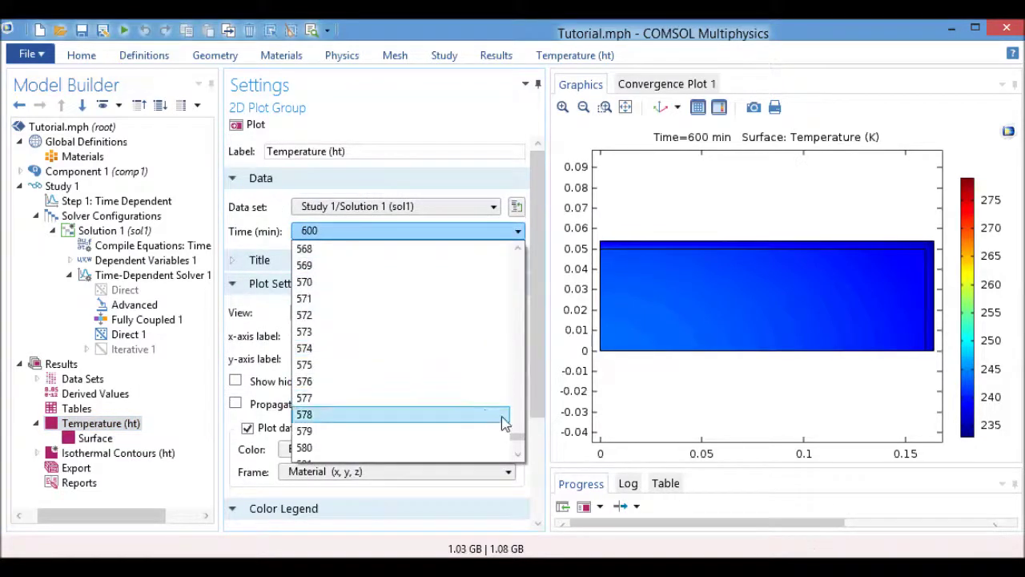
{"action": "left_click_drag", "start_coordinate": [513, 430], "coordinate": [518, 249]}
{"action": "scroll", "coordinate": [428, 353], "scroll_direction": "down", "scroll_amount": 7}
{"action": "scroll", "coordinate": [394, 342], "scroll_direction": "up", "scroll_amount": 7}
{"action": "left_click", "coordinate": [362, 254]}
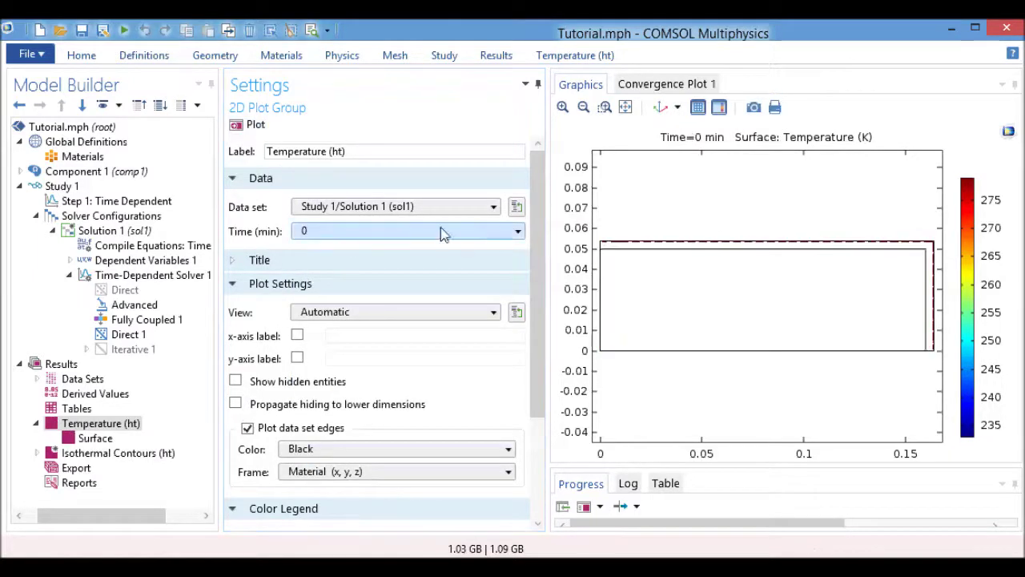
Step: Disable the manual data range of the Temperature surface plot, keeping the manual color range, and replot it
{"action": "scroll", "coordinate": [539, 268], "scroll_direction": "down", "scroll_amount": 3}
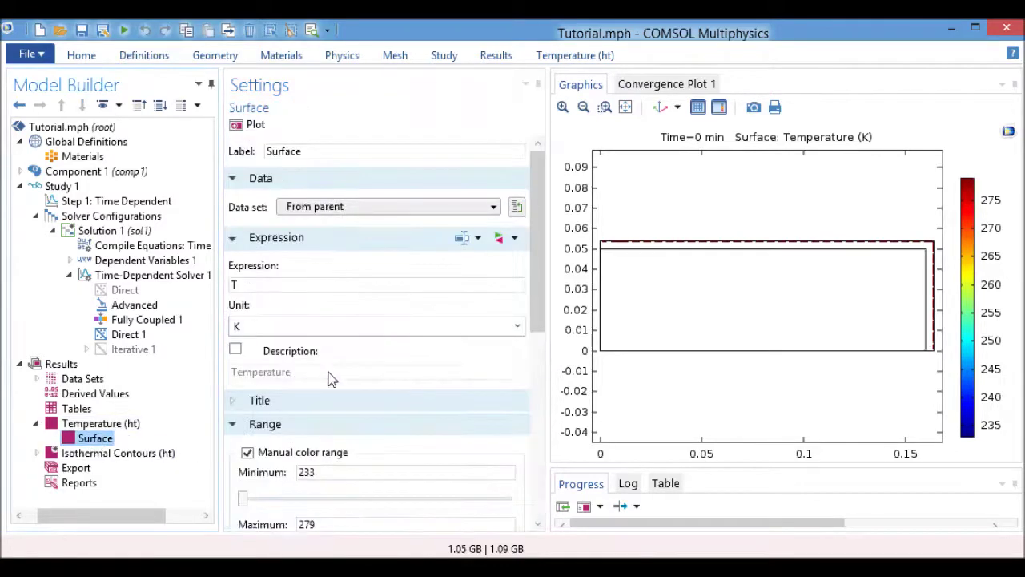
{"action": "scroll", "coordinate": [361, 362], "scroll_direction": "down", "scroll_amount": 5}
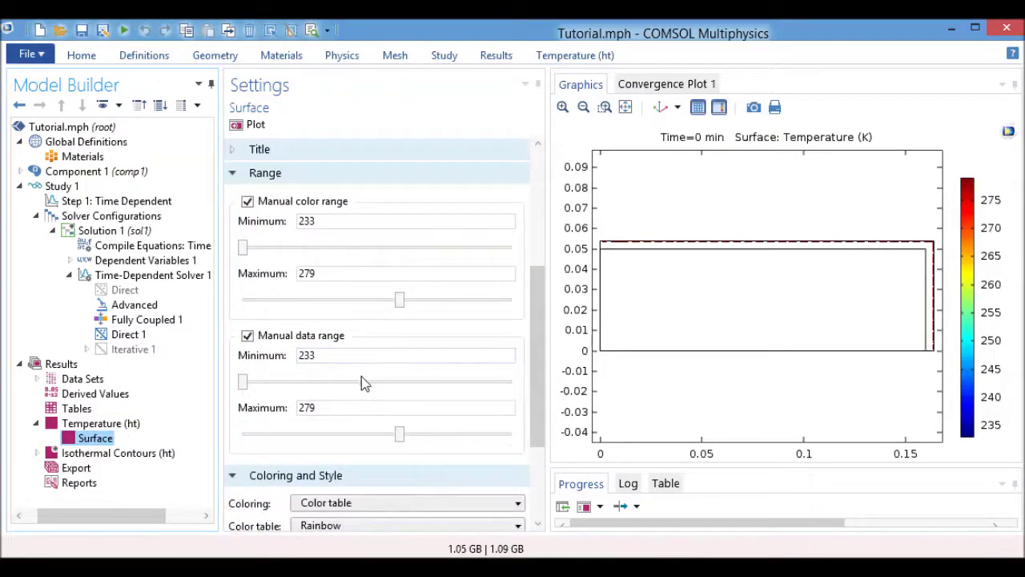
{"action": "left_click", "coordinate": [335, 340]}
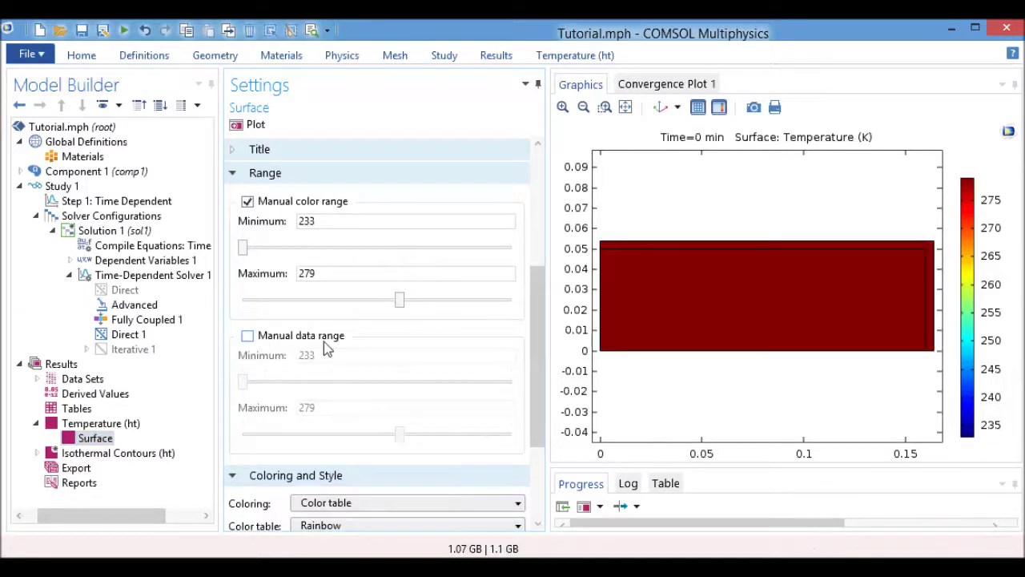
{"action": "scroll", "coordinate": [328, 352], "scroll_direction": "down", "scroll_amount": 2}
{"action": "scroll", "coordinate": [327, 355], "scroll_direction": "up", "scroll_amount": 4}
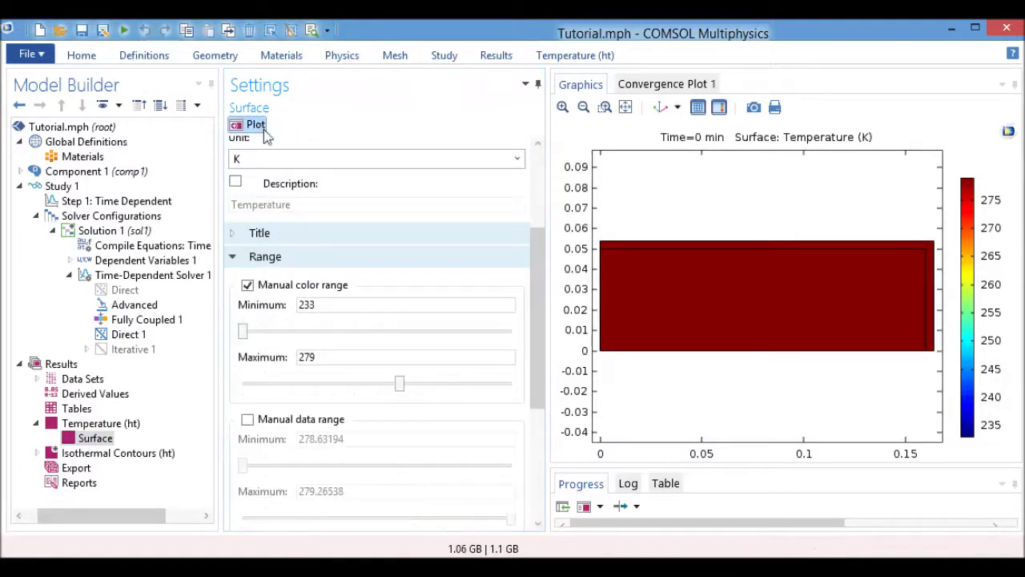
{"action": "scroll", "coordinate": [377, 344], "scroll_direction": "down", "scroll_amount": 5}
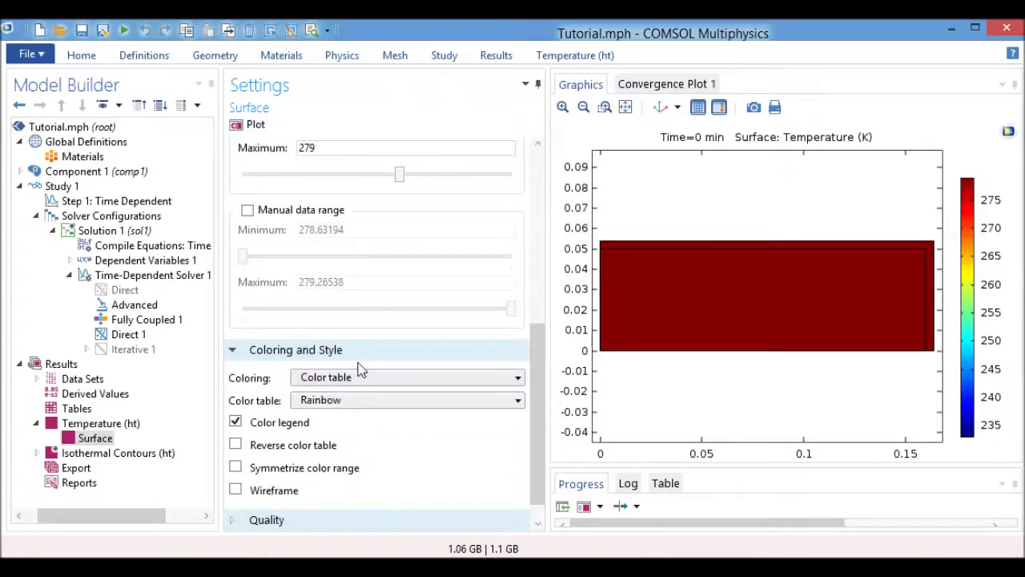
{"action": "scroll", "coordinate": [359, 365], "scroll_direction": "up", "scroll_amount": 3}
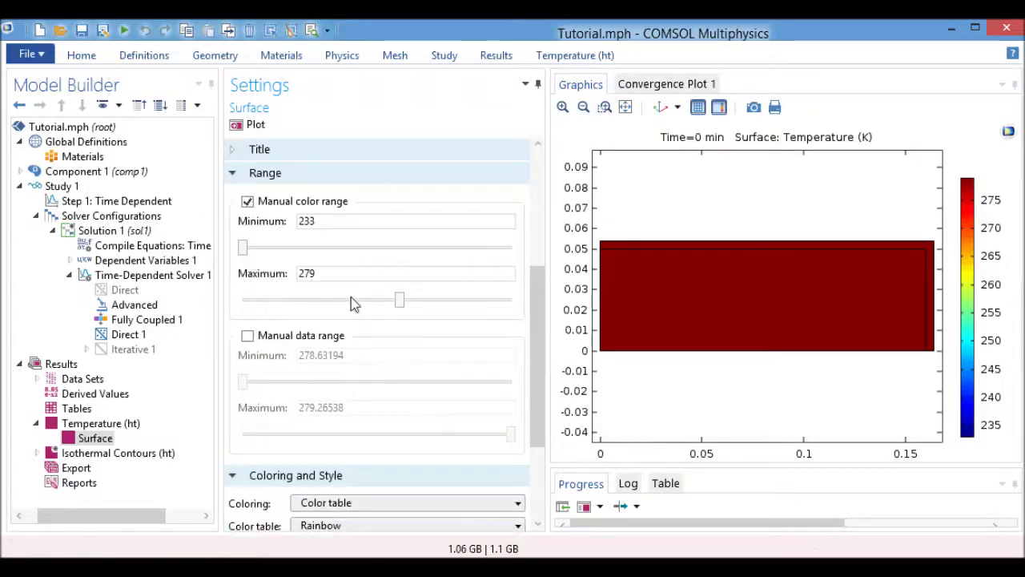
Step: Plot the Temperature (ht) surface results at 60 min
{"action": "left_click", "coordinate": [100, 423]}
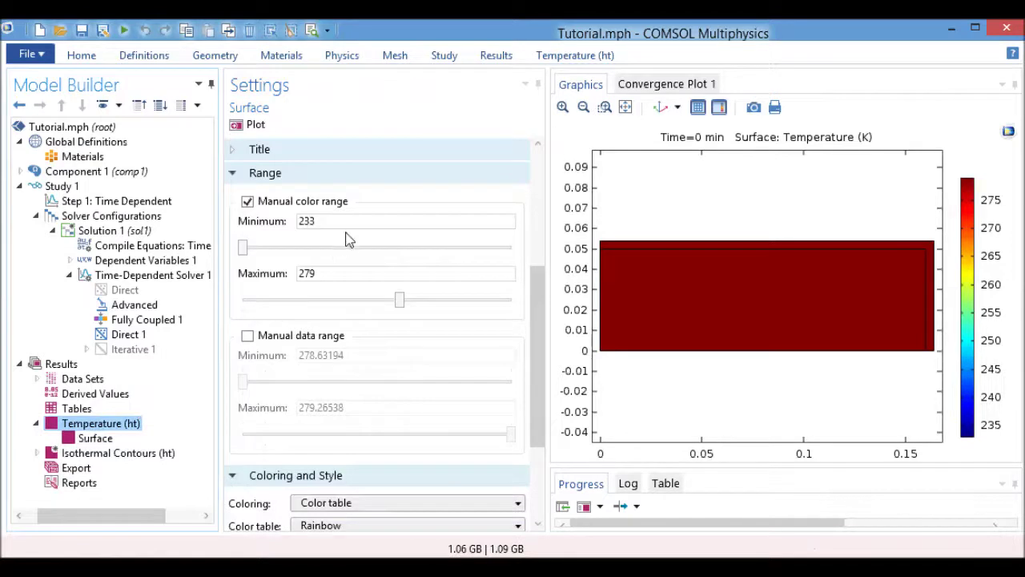
{"action": "left_click", "coordinate": [357, 231]}
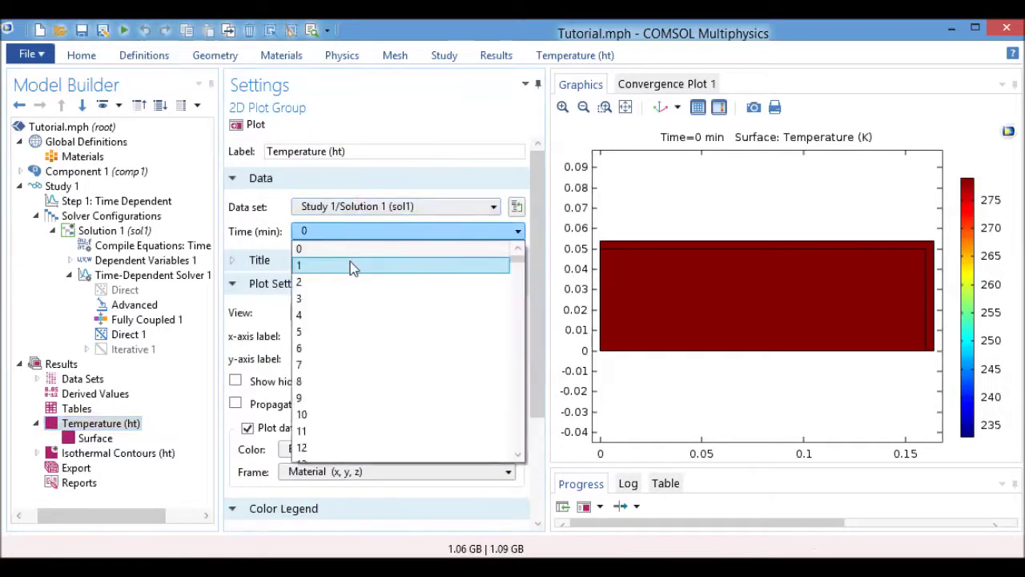
{"action": "left_click", "coordinate": [771, 259]}
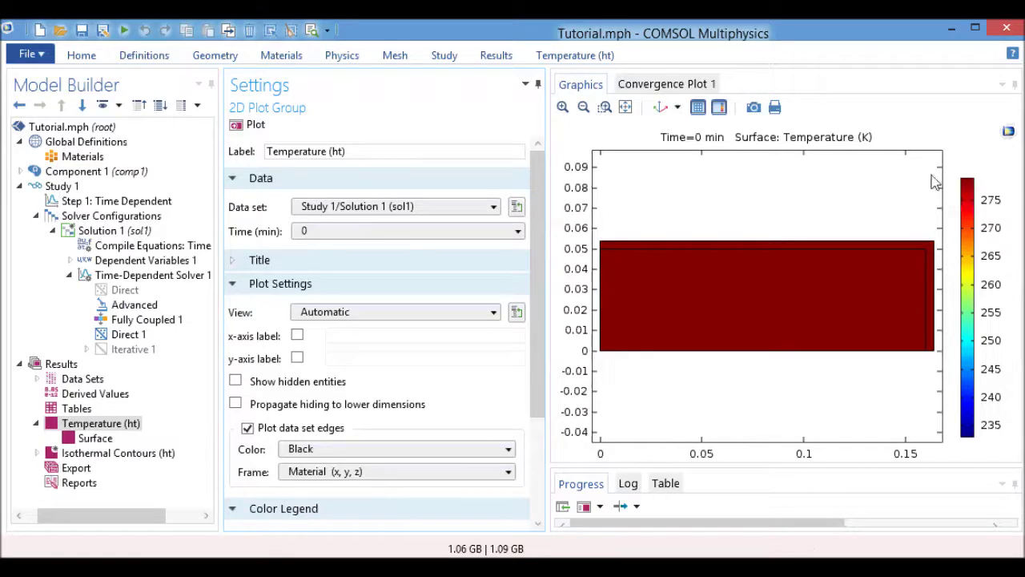
{"action": "left_click", "coordinate": [422, 232]}
{"action": "scroll", "coordinate": [415, 328], "scroll_direction": "down", "scroll_amount": 8}
{"action": "scroll", "coordinate": [412, 338], "scroll_direction": "down", "scroll_amount": 7}
{"action": "left_click", "coordinate": [412, 340]}
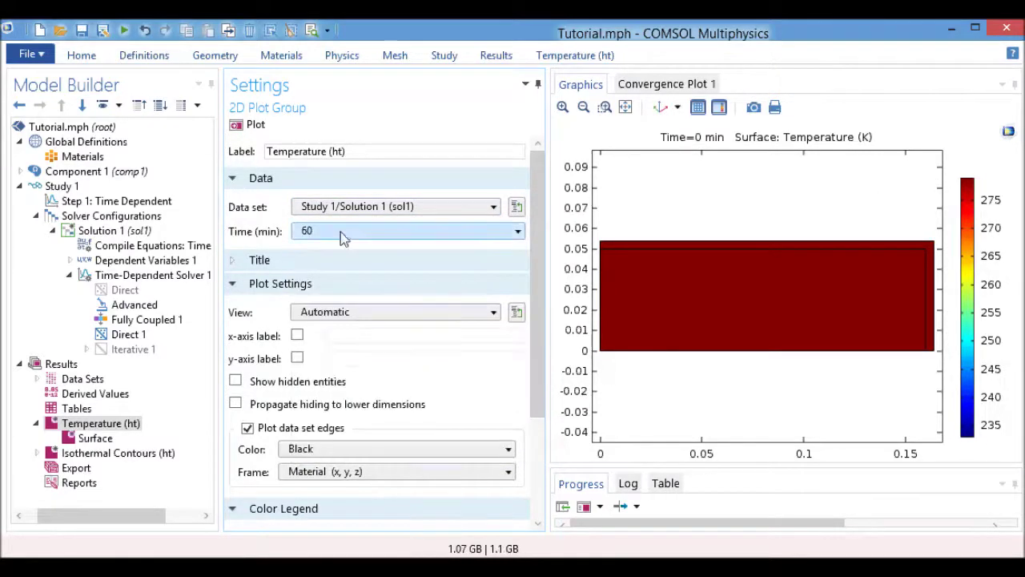
{"action": "left_click", "coordinate": [255, 126]}
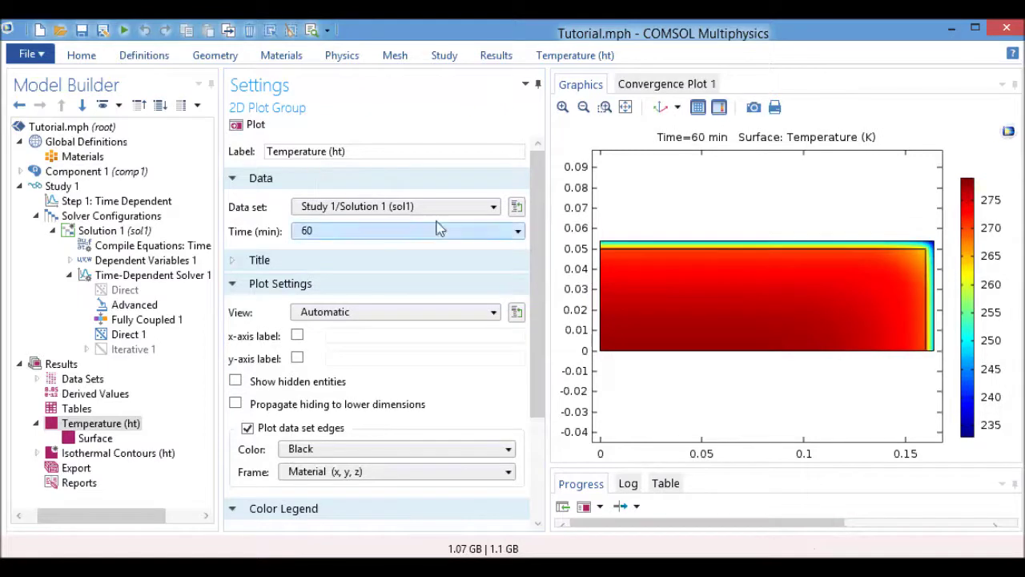
Step: Plot the Temperature (ht) surface results at 300 min
{"action": "left_click", "coordinate": [512, 230]}
{"action": "scroll", "coordinate": [416, 337], "scroll_direction": "down", "scroll_amount": 20}
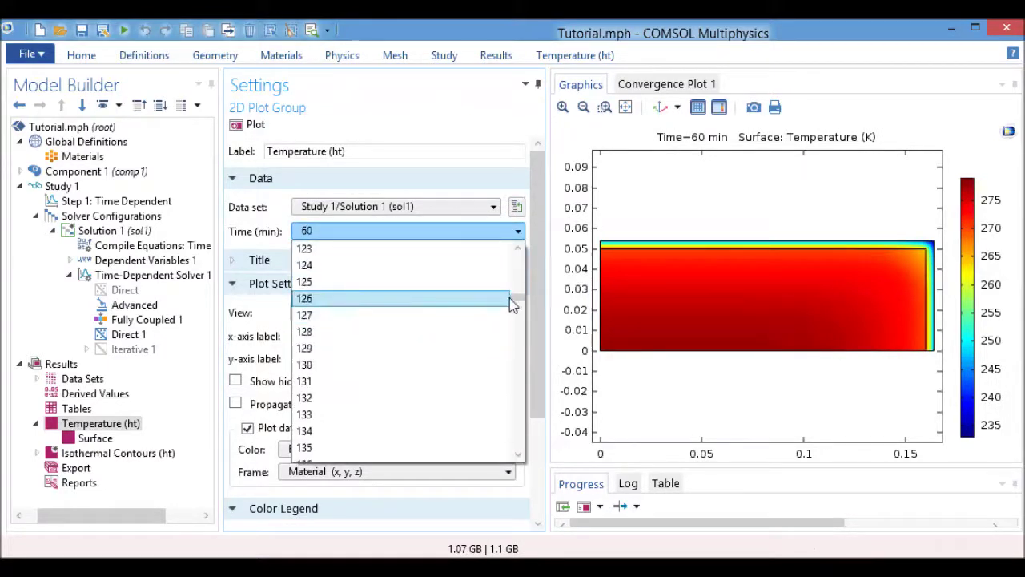
{"action": "left_click_drag", "start_coordinate": [516, 297], "coordinate": [514, 356]}
{"action": "scroll", "coordinate": [396, 393], "scroll_direction": "down", "scroll_amount": 3}
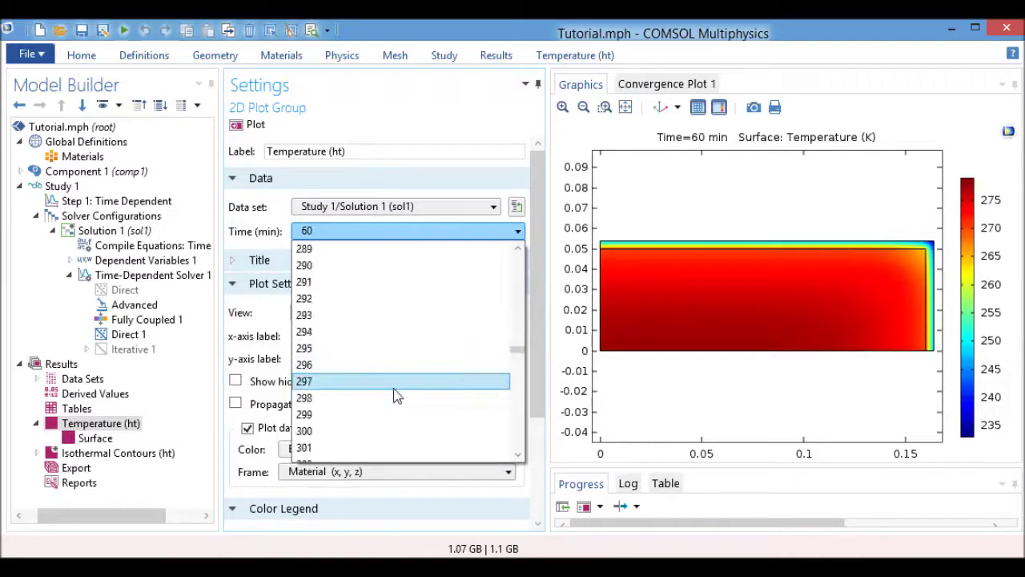
{"action": "left_click", "coordinate": [393, 381]}
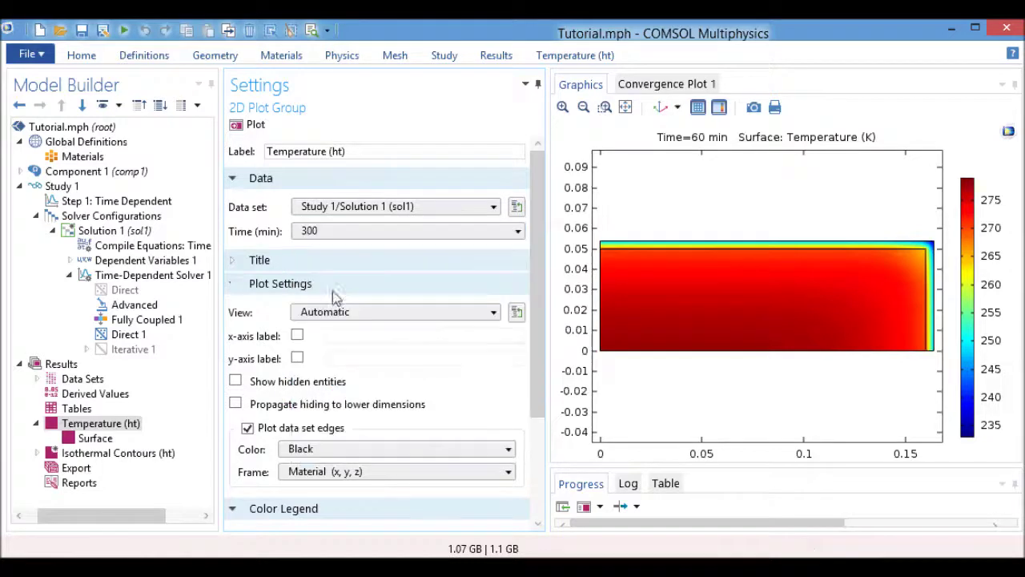
{"action": "left_click", "coordinate": [253, 126]}
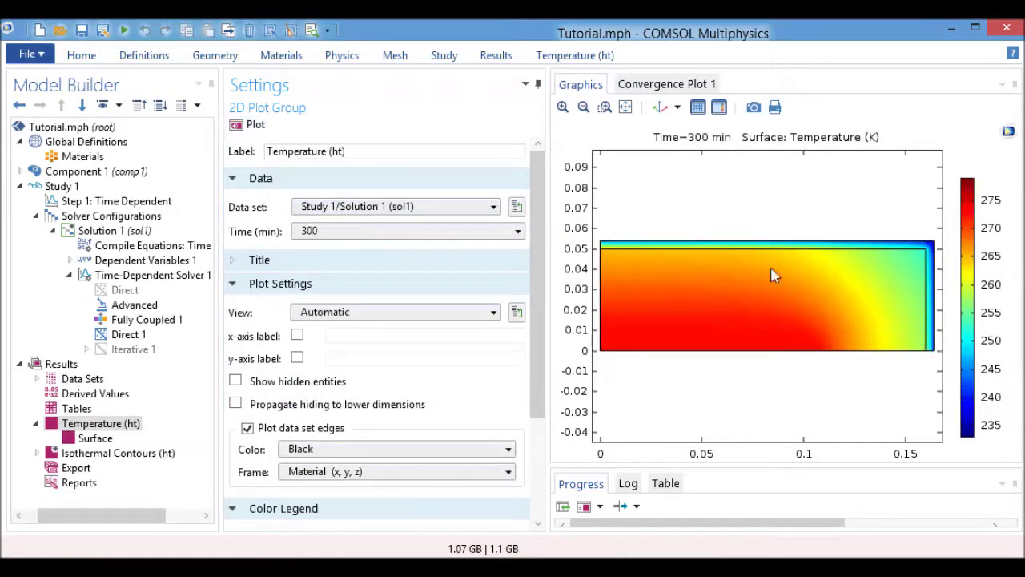
Step: Plot the Temperature (ht) surface results at 500 min
{"action": "left_click", "coordinate": [309, 230]}
{"action": "scroll", "coordinate": [413, 401], "scroll_direction": "down", "scroll_amount": 20}
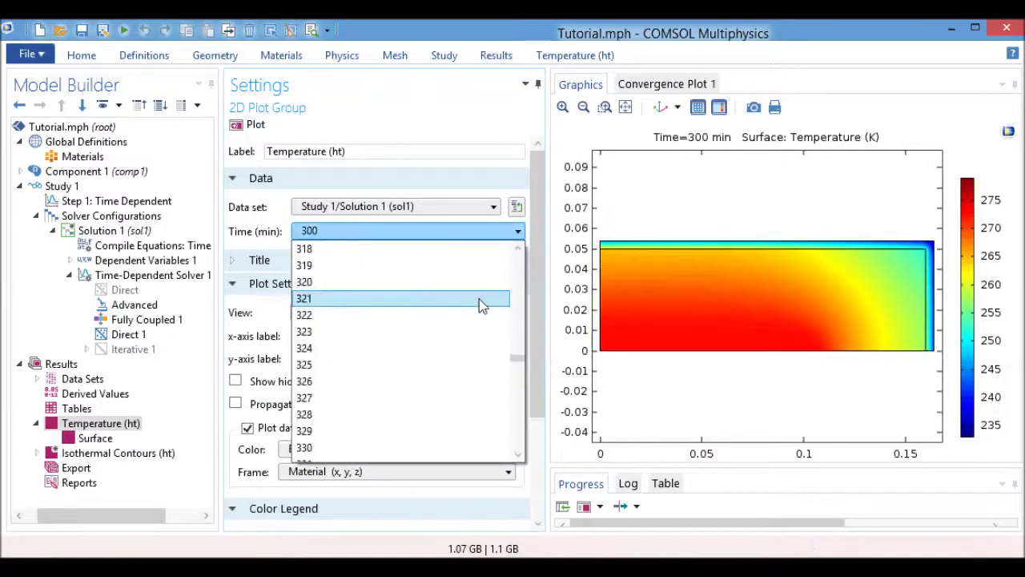
{"action": "scroll", "coordinate": [424, 400], "scroll_direction": "down", "scroll_amount": 20}
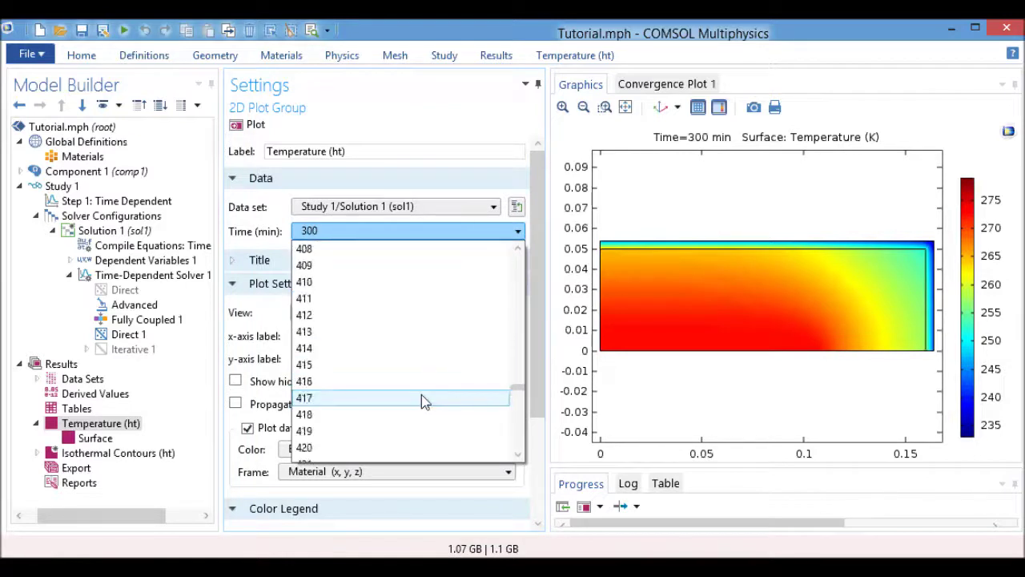
{"action": "scroll", "coordinate": [419, 399], "scroll_direction": "down", "scroll_amount": 4}
{"action": "left_click", "coordinate": [419, 383]}
{"action": "left_click", "coordinate": [248, 125]}
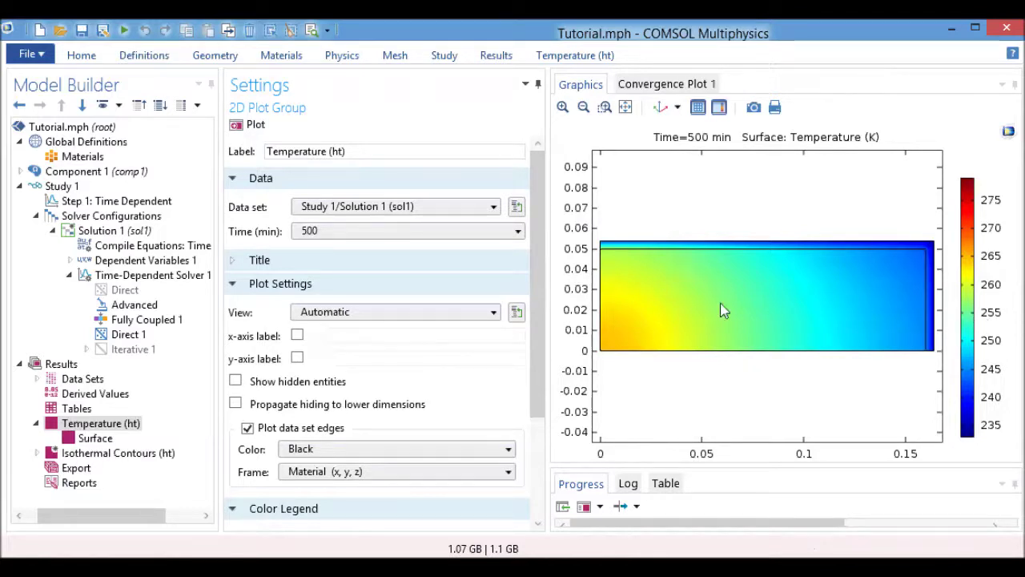
Step: Set the Temperature (ht) plot group's time to 560 min
{"action": "left_click", "coordinate": [490, 231]}
{"action": "scroll", "coordinate": [406, 353], "scroll_direction": "down", "scroll_amount": 7}
{"action": "scroll", "coordinate": [406, 355], "scroll_direction": "down", "scroll_amount": 20}
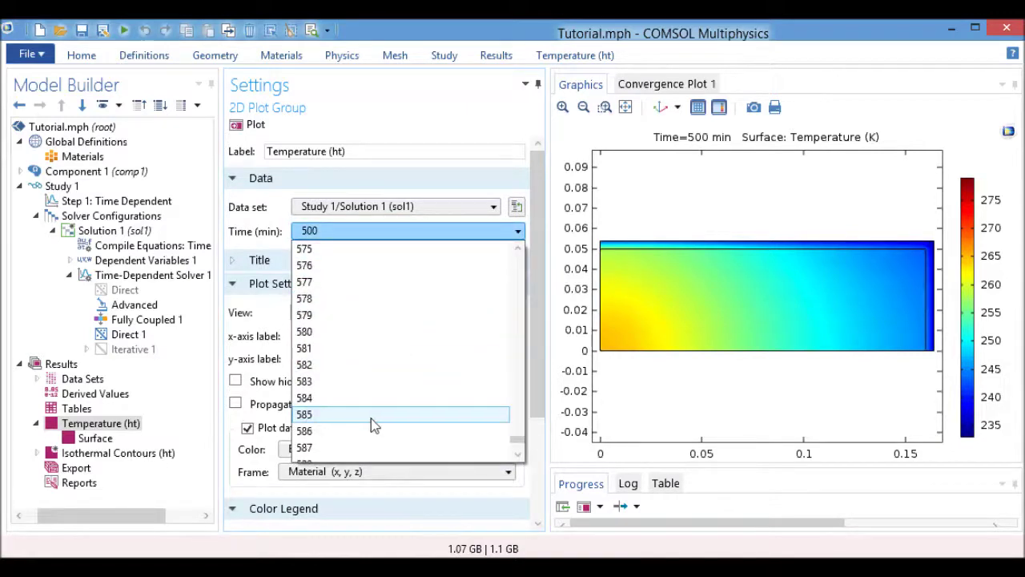
{"action": "scroll", "coordinate": [372, 409], "scroll_direction": "up", "scroll_amount": 6}
{"action": "scroll", "coordinate": [370, 393], "scroll_direction": "down", "scroll_amount": 4}
{"action": "scroll", "coordinate": [369, 391], "scroll_direction": "up", "scroll_amount": 12}
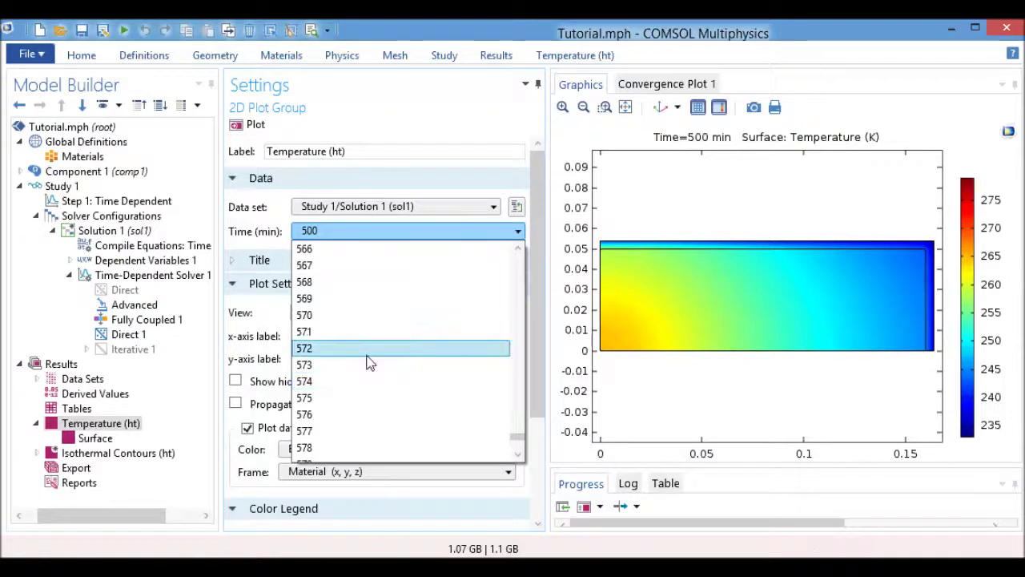
{"action": "scroll", "coordinate": [353, 295], "scroll_direction": "up", "scroll_amount": 6}
{"action": "left_click", "coordinate": [350, 249]}
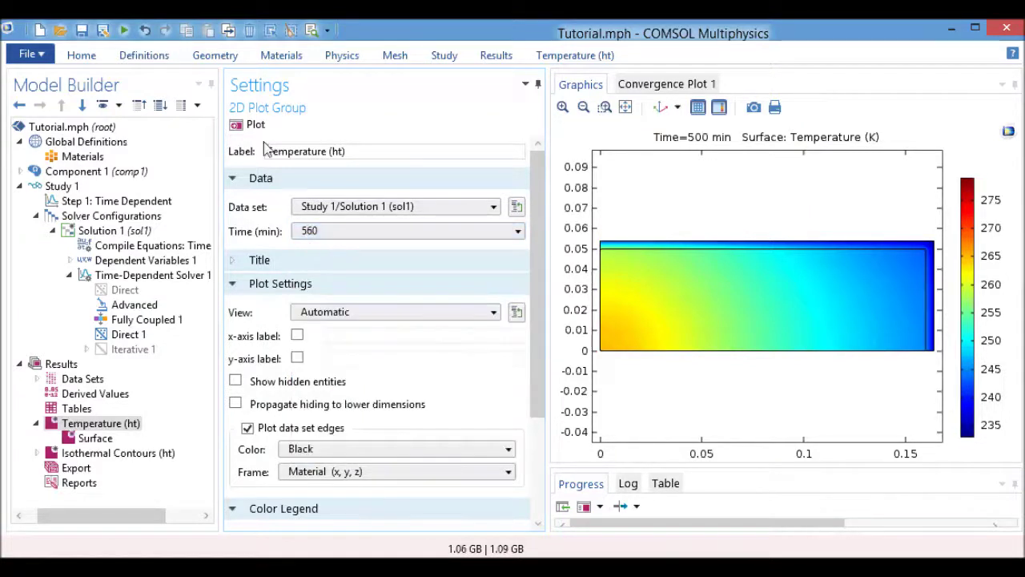